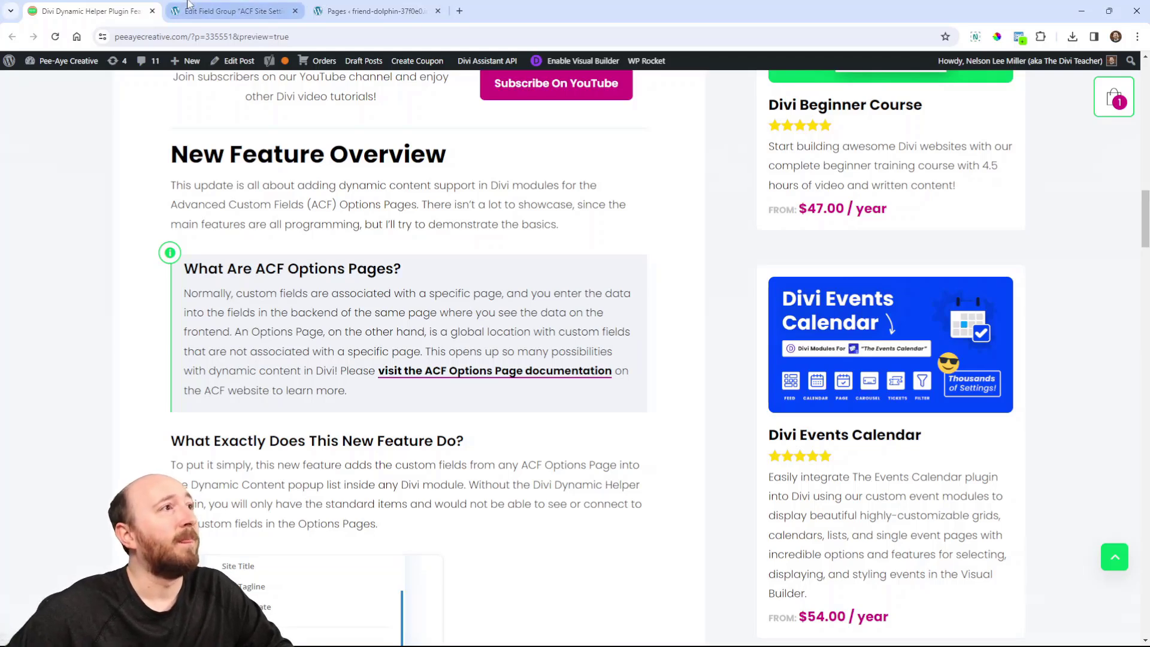
# - Create and save a new ACF options page titled "Global Fields" in the WordPress admin
pyautogui.click(188, 5)
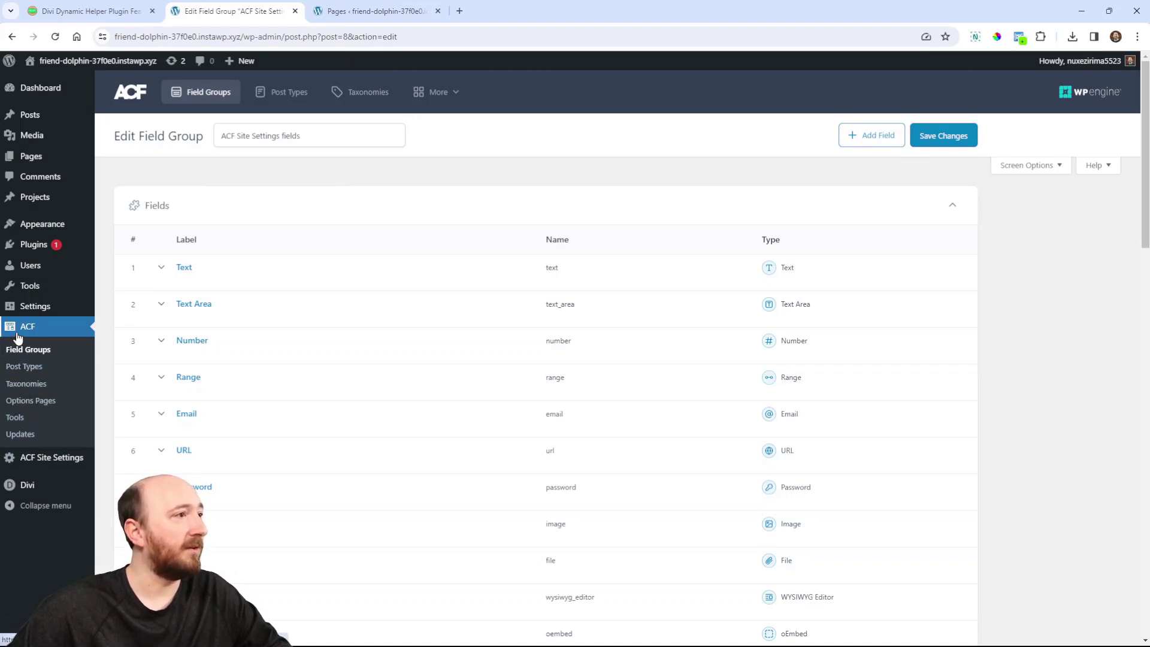
pyautogui.click(34, 403)
pyautogui.moveTo(192, 268)
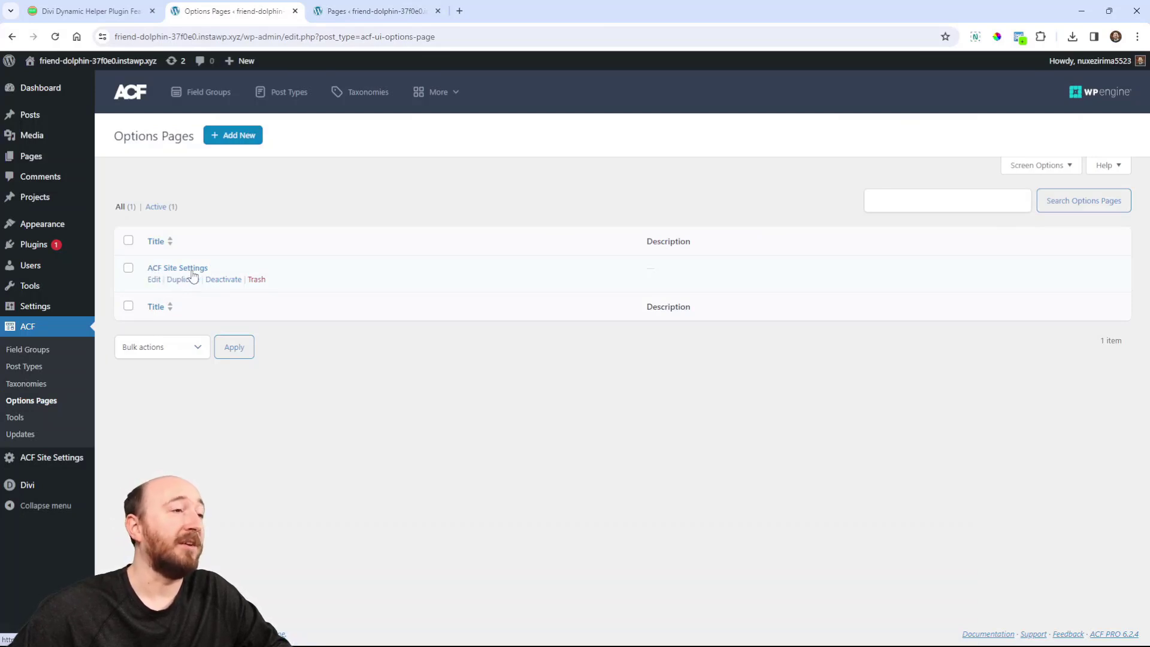
pyautogui.click(232, 143)
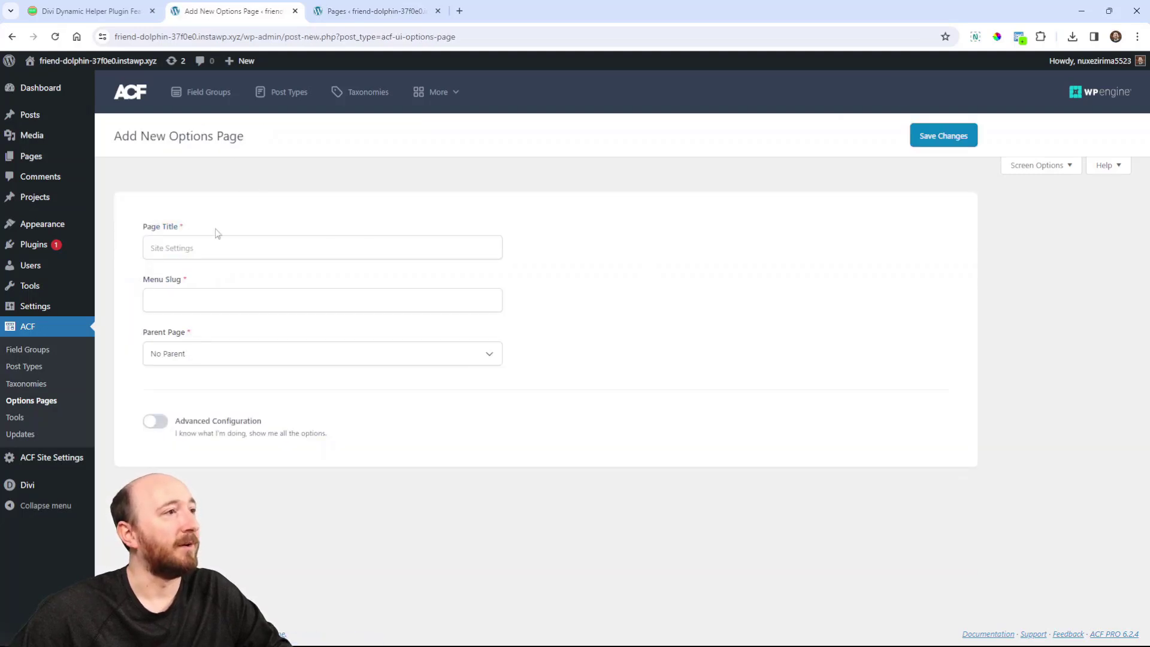
pyautogui.click(183, 247)
pyautogui.write('Global Fields')
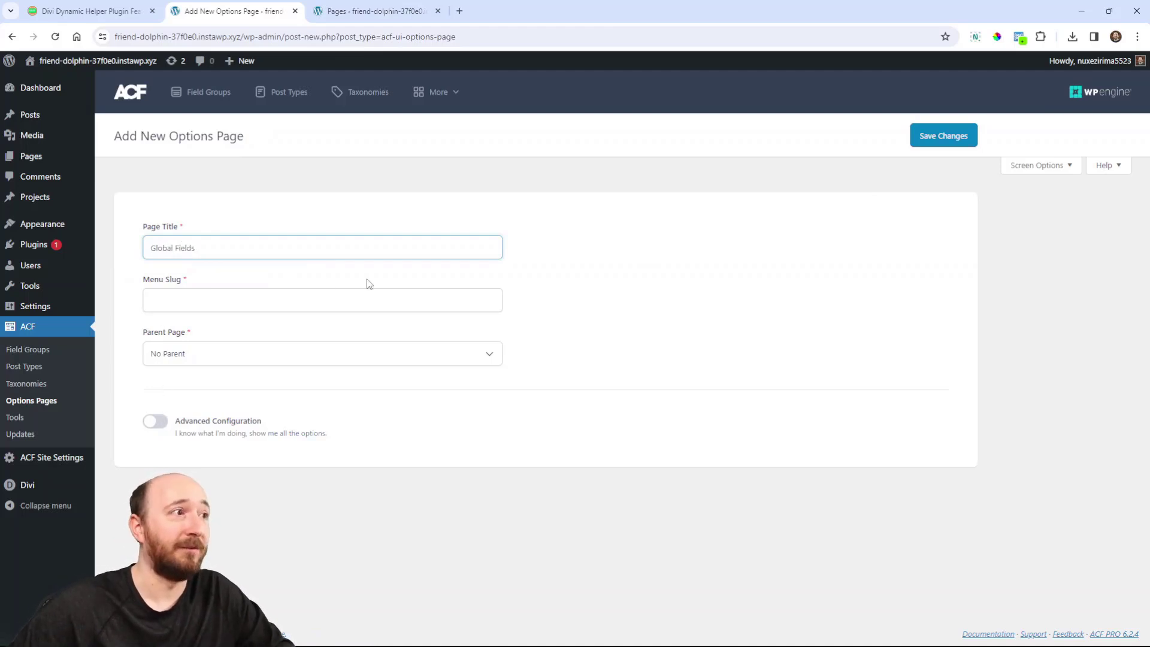
pyautogui.press('Tab')
pyautogui.click(928, 137)
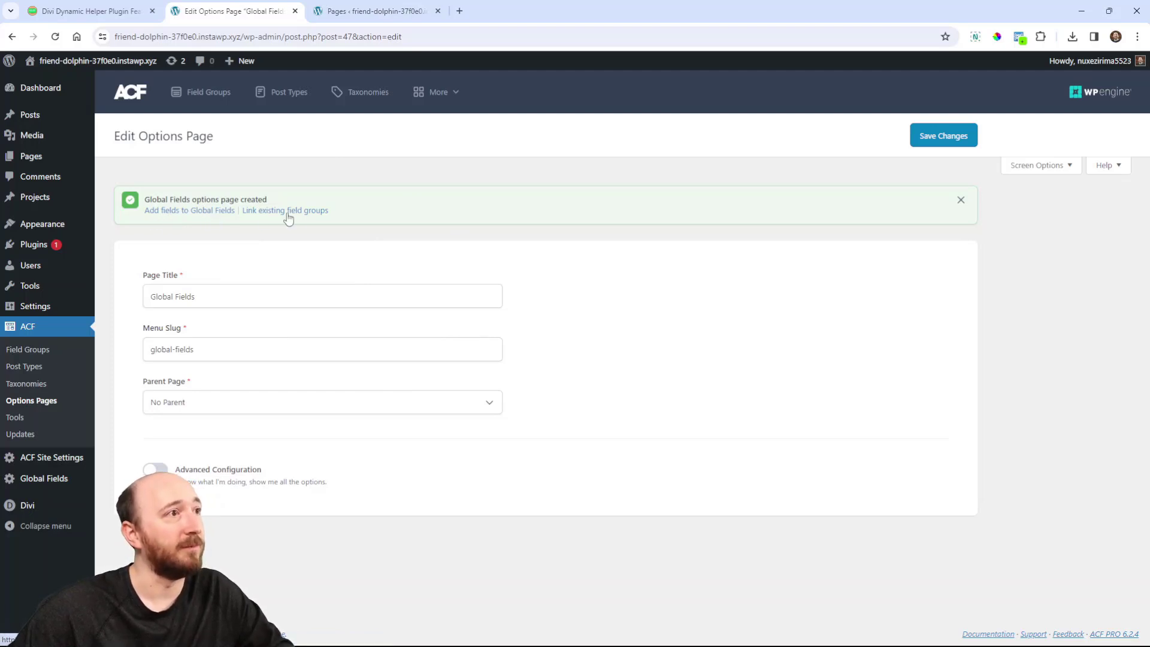
# - Open the "ACF Site Settings fields" field group and examine its list of fields and their types
pyautogui.click(27, 352)
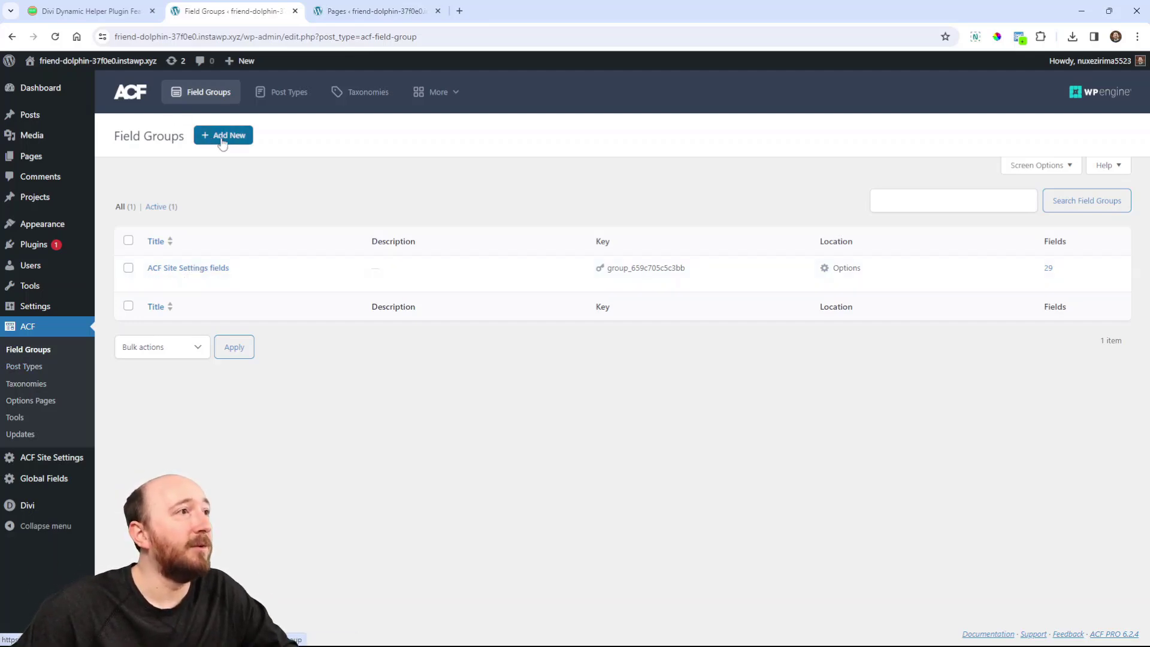
pyautogui.click(175, 269)
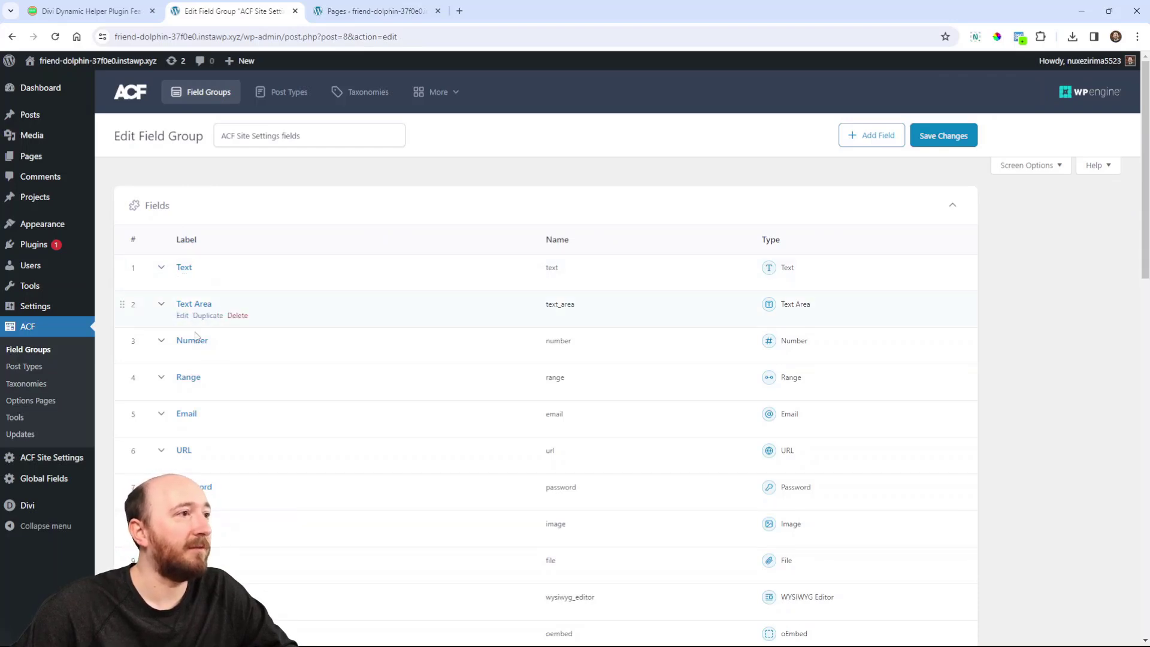
pyautogui.scroll(-3, 242, 440)
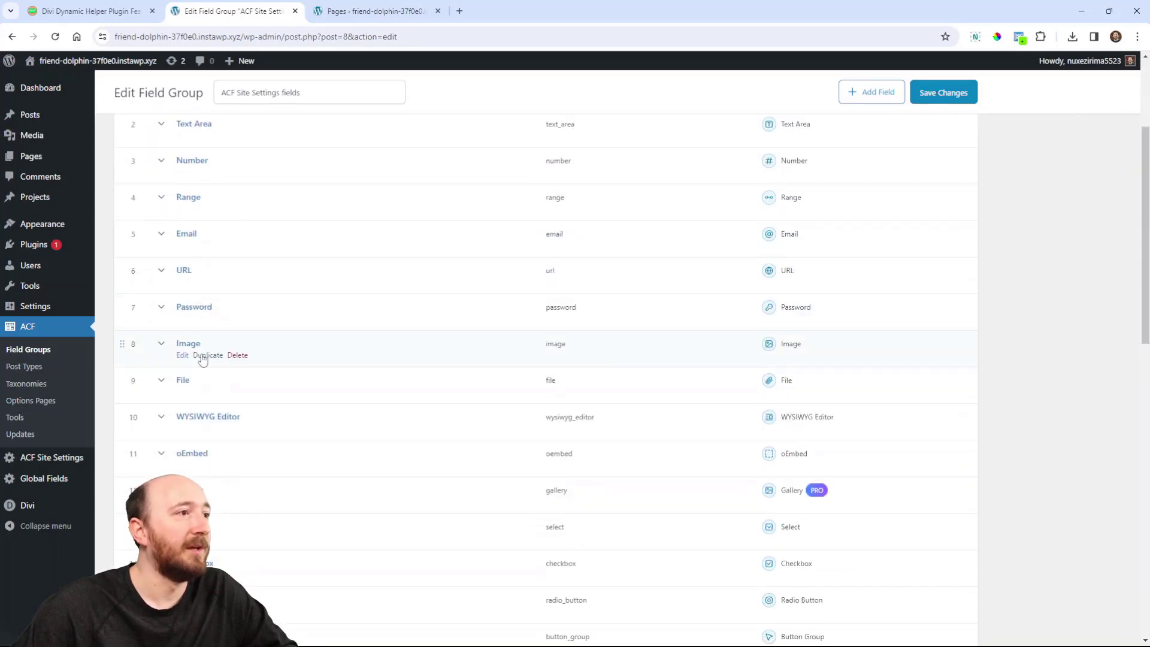
pyautogui.scroll(-4, 206, 354)
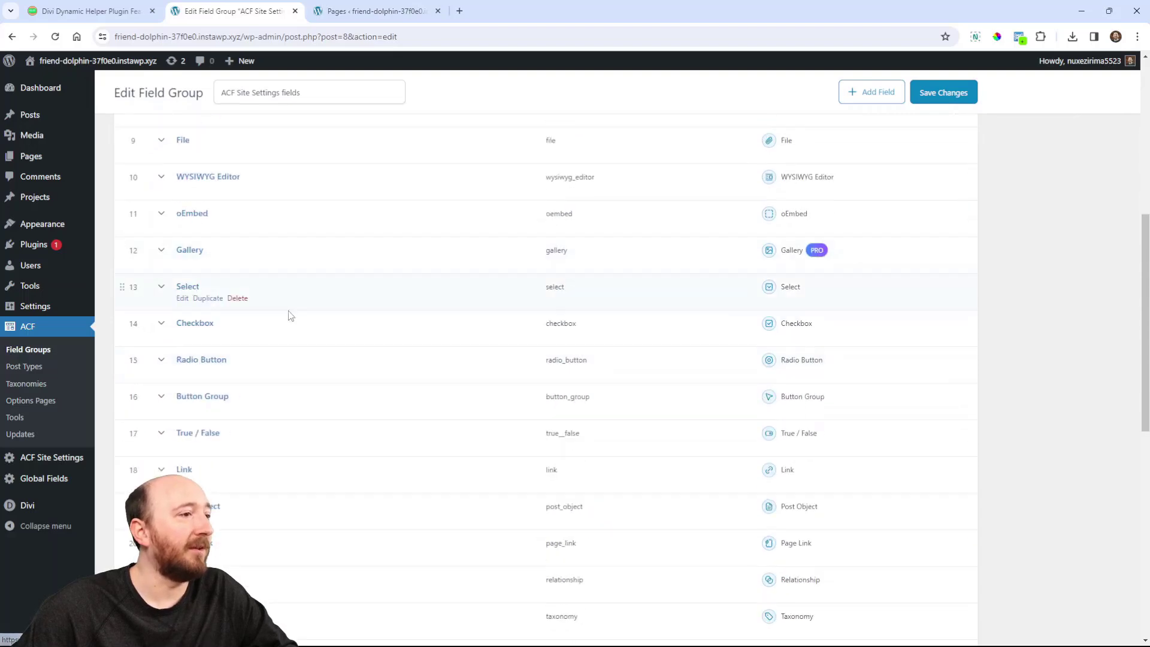
pyautogui.scroll(-6, 262, 296)
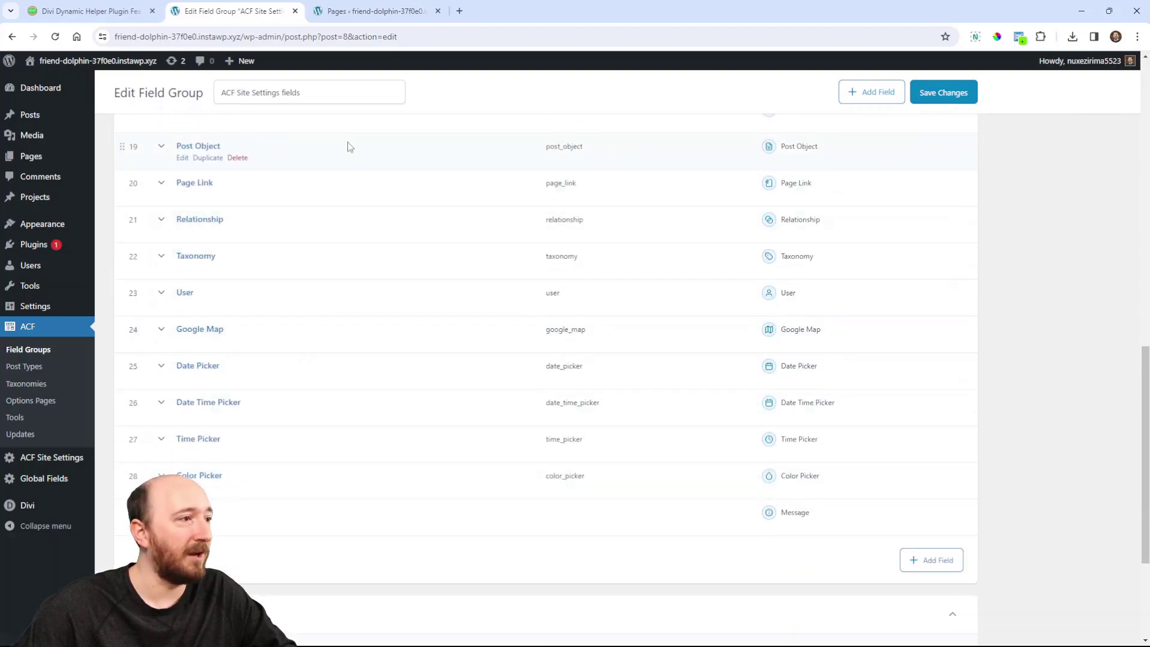
pyautogui.scroll(15, 291, 367)
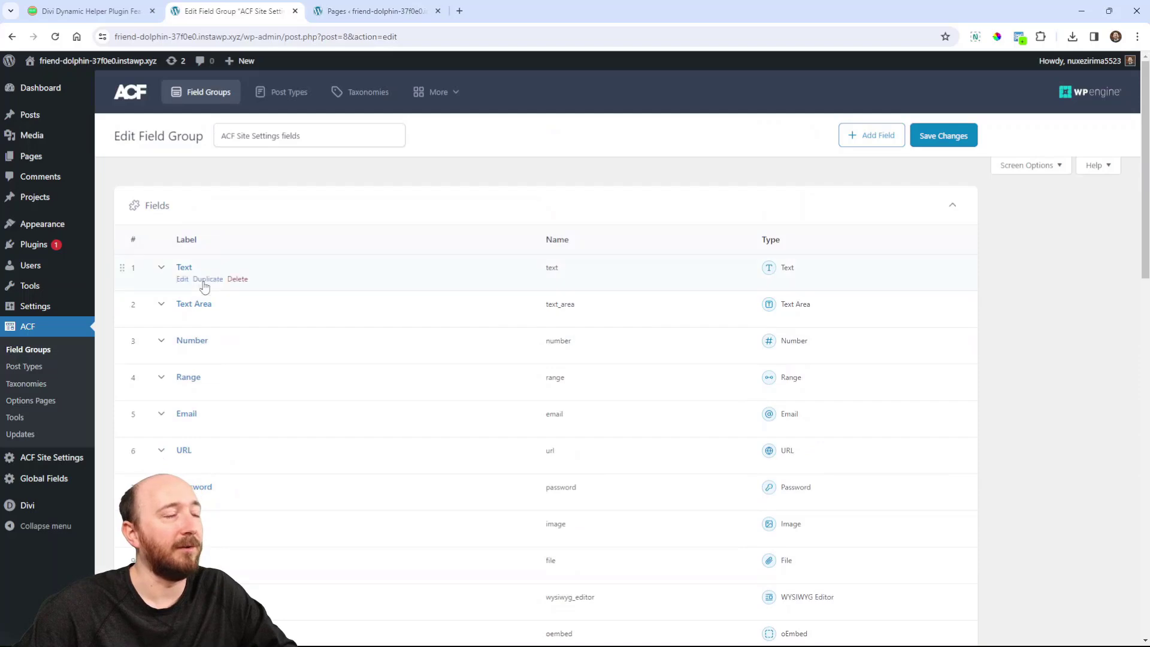
pyautogui.scroll(-15, 207, 265)
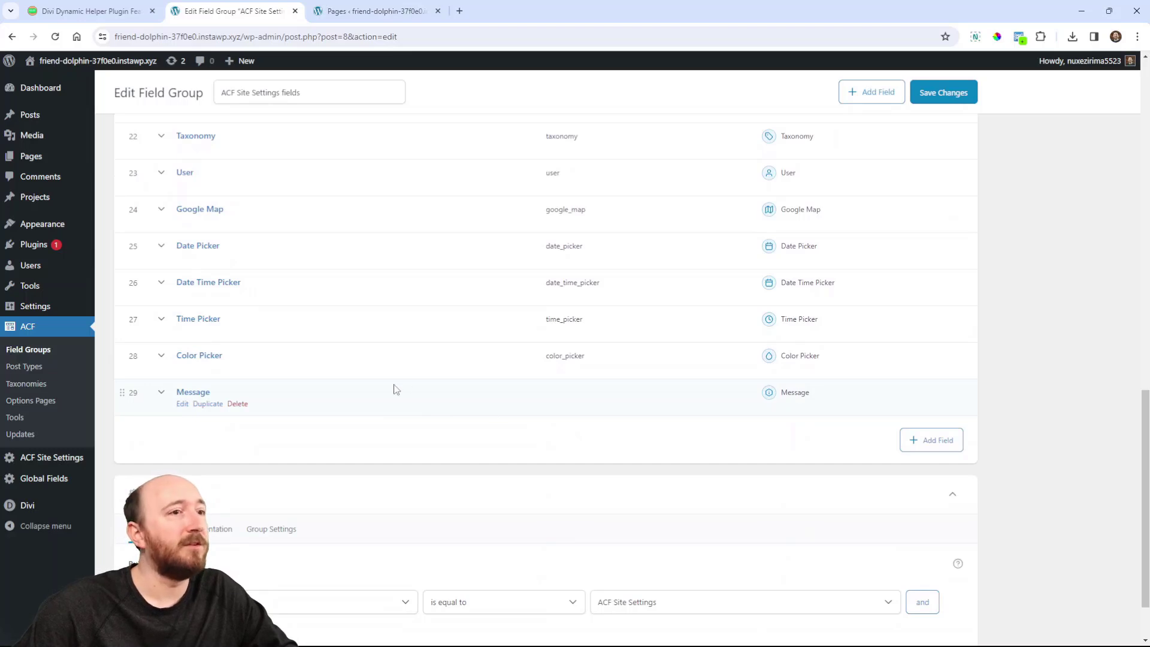
pyautogui.scroll(1, 394, 389)
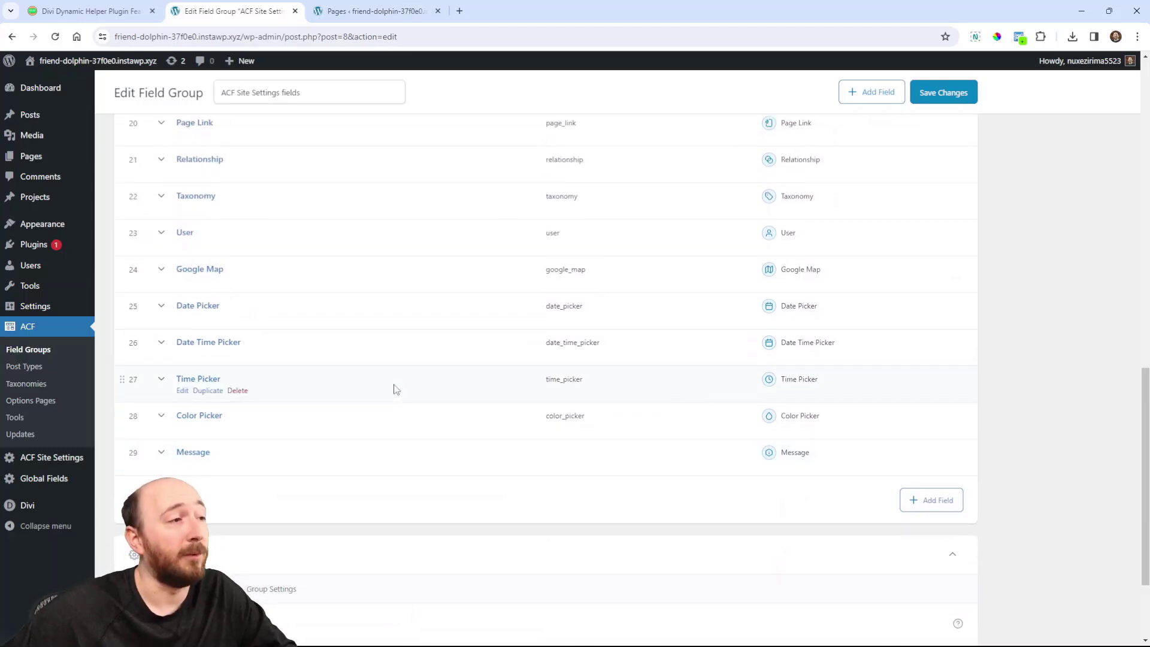
pyautogui.scroll(-2, 335, 418)
pyautogui.scroll(8, 329, 398)
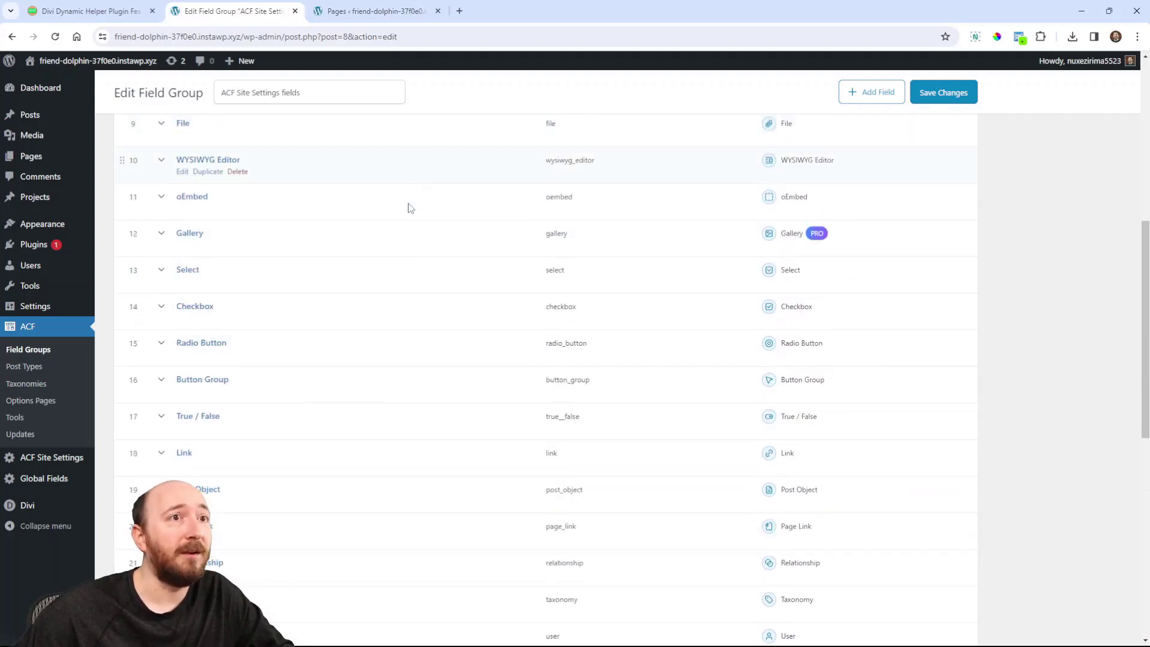
# - Set the field group's location rule to the ACF Site Settings options page and save the changes
pyautogui.scroll(-9, 443, 360)
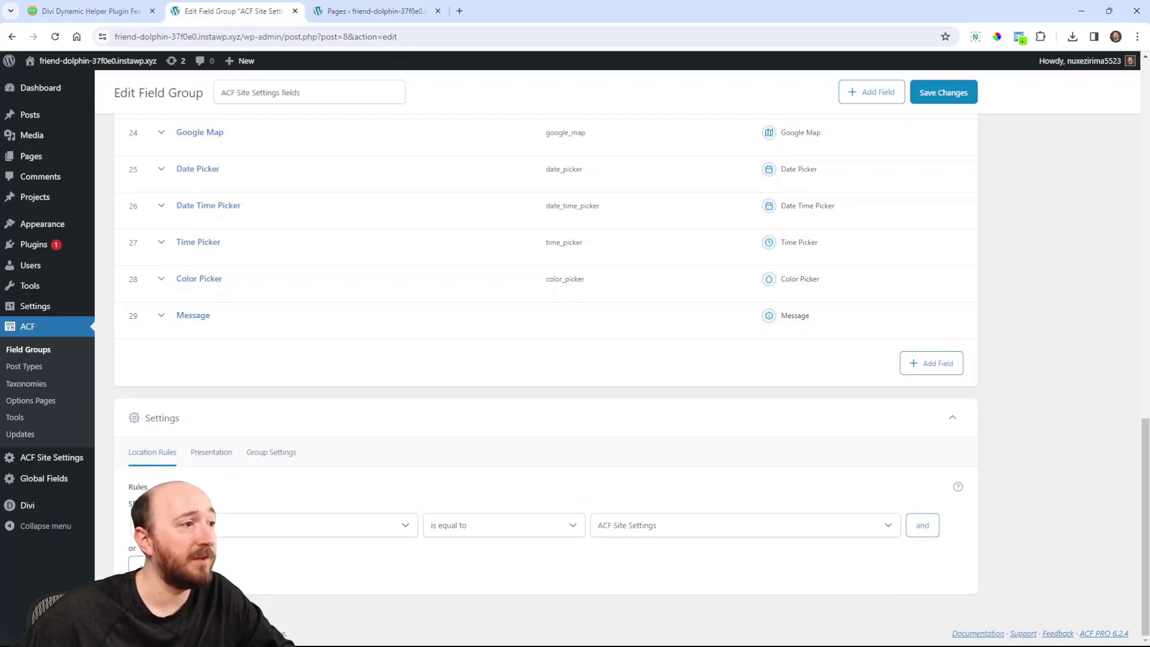
pyautogui.click(316, 525)
pyautogui.click(316, 525)
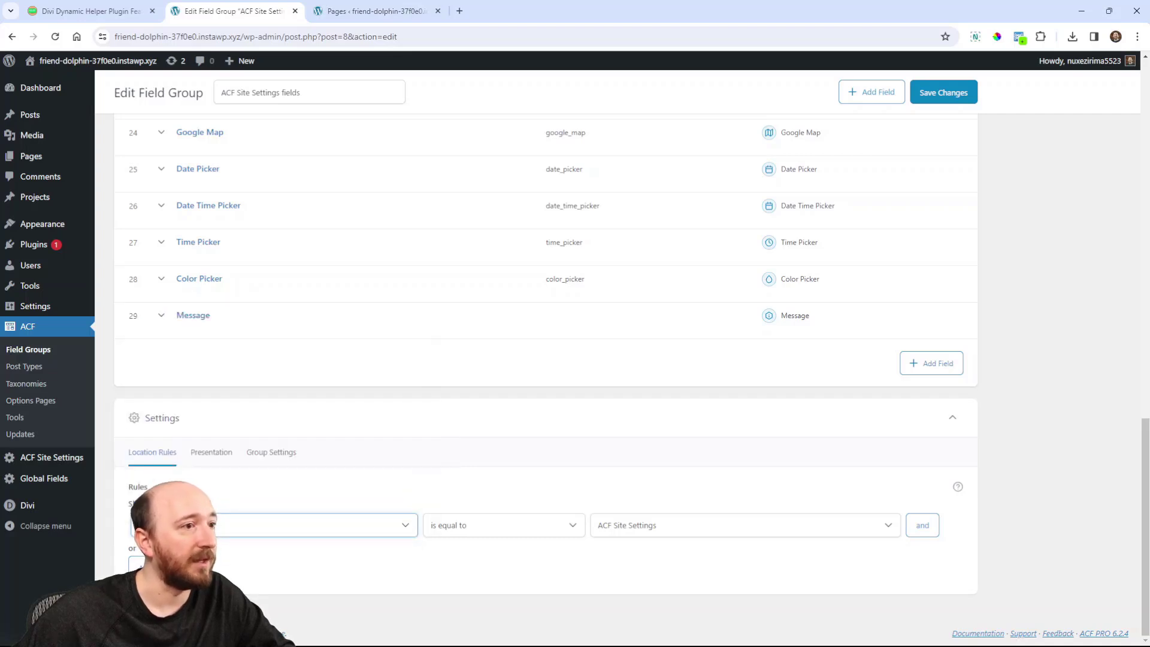
pyautogui.click(643, 535)
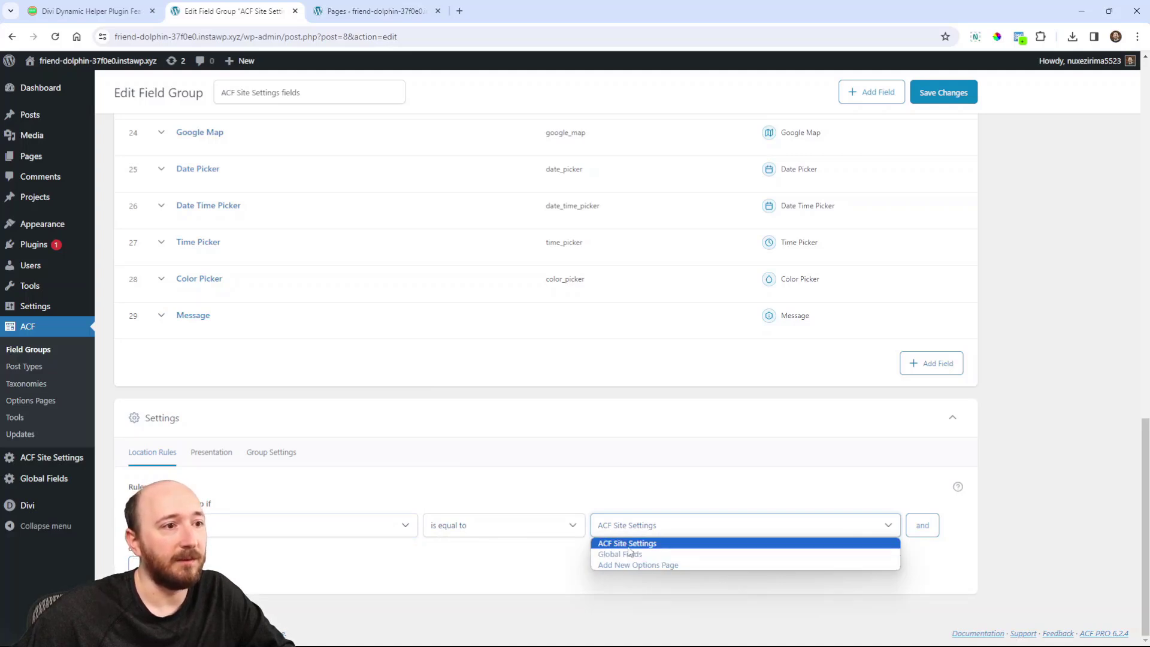
pyautogui.click(663, 540)
pyautogui.click(944, 92)
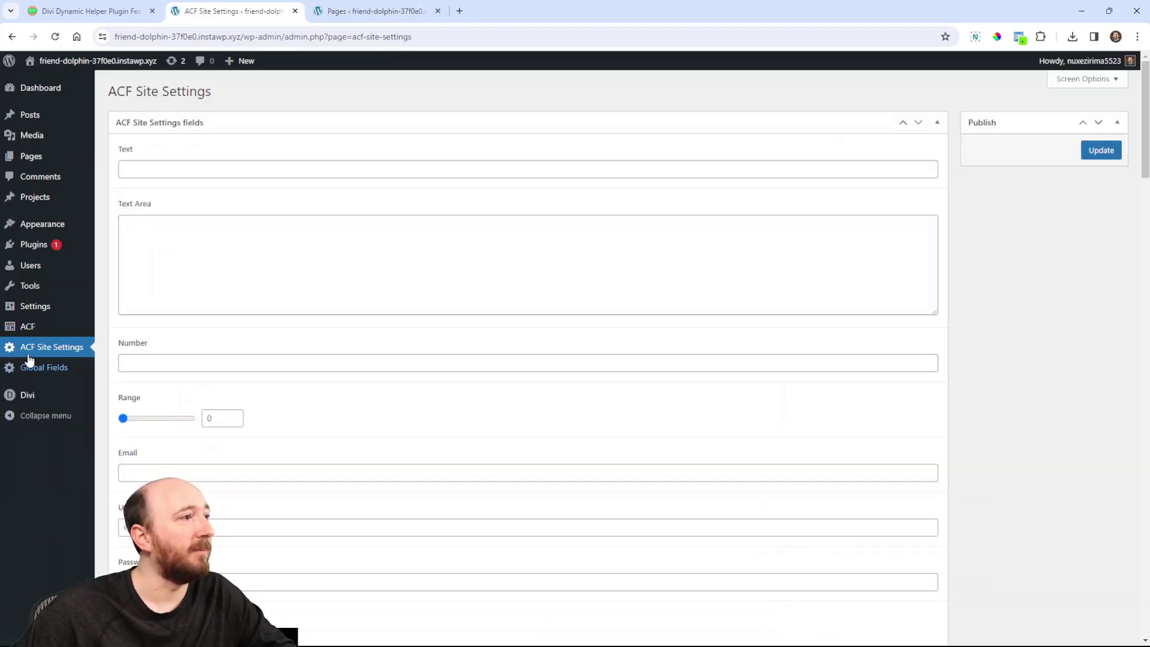
# - On the ACF Site Settings options page, enter "Hello World" in the Text field and 8 in the Number field
pyautogui.moveTo(31, 333)
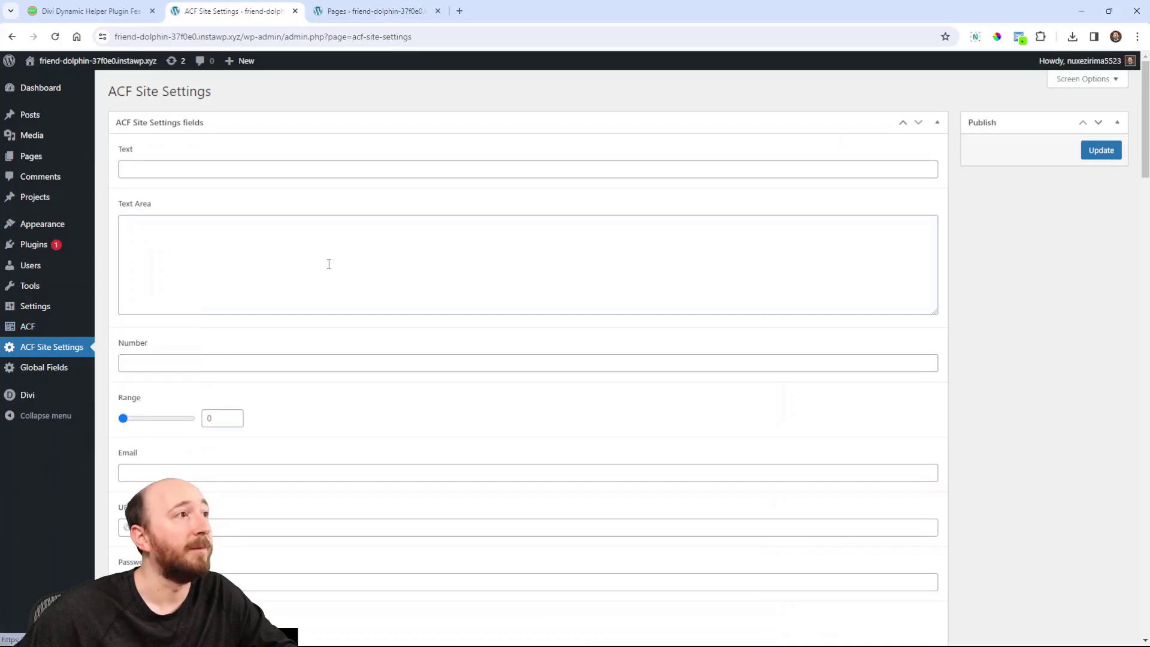
pyautogui.click(155, 165)
pyautogui.write('Hello World')
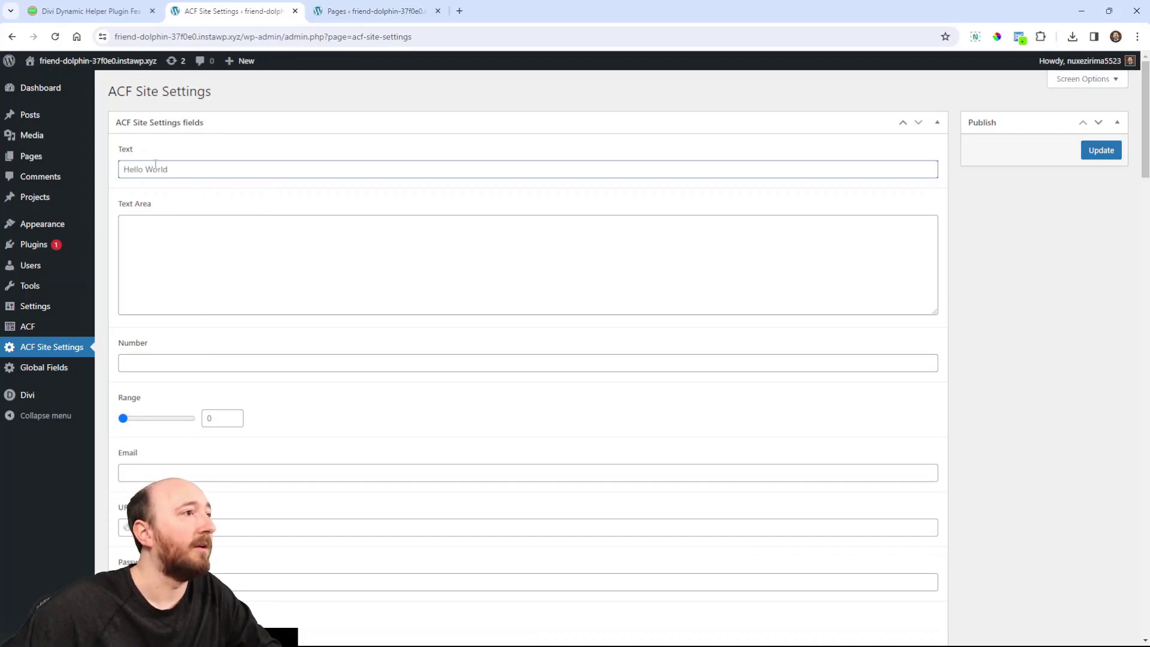
pyautogui.click(177, 256)
pyautogui.scroll(-2, 247, 251)
pyautogui.click(146, 246)
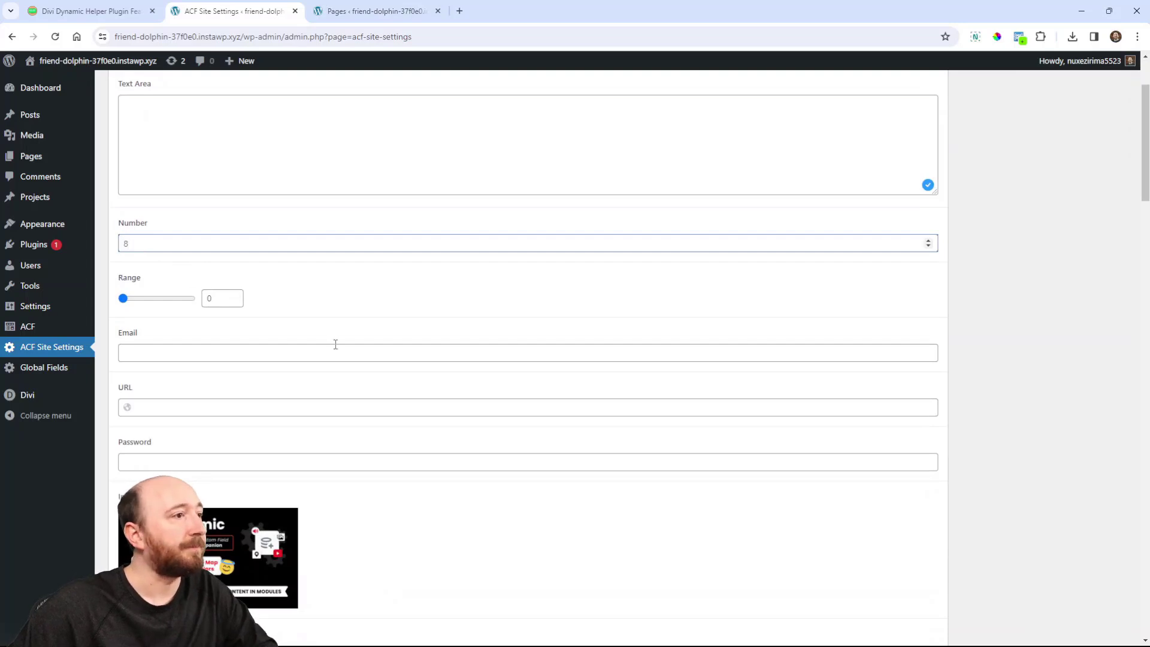
# - Upload the eleven images from Real Estate Open House through Winery Farm Tour to the Gallery field and look over the remaining fields
pyautogui.scroll(-3, 335, 345)
pyautogui.moveTo(219, 392)
pyautogui.scroll(-10, 281, 363)
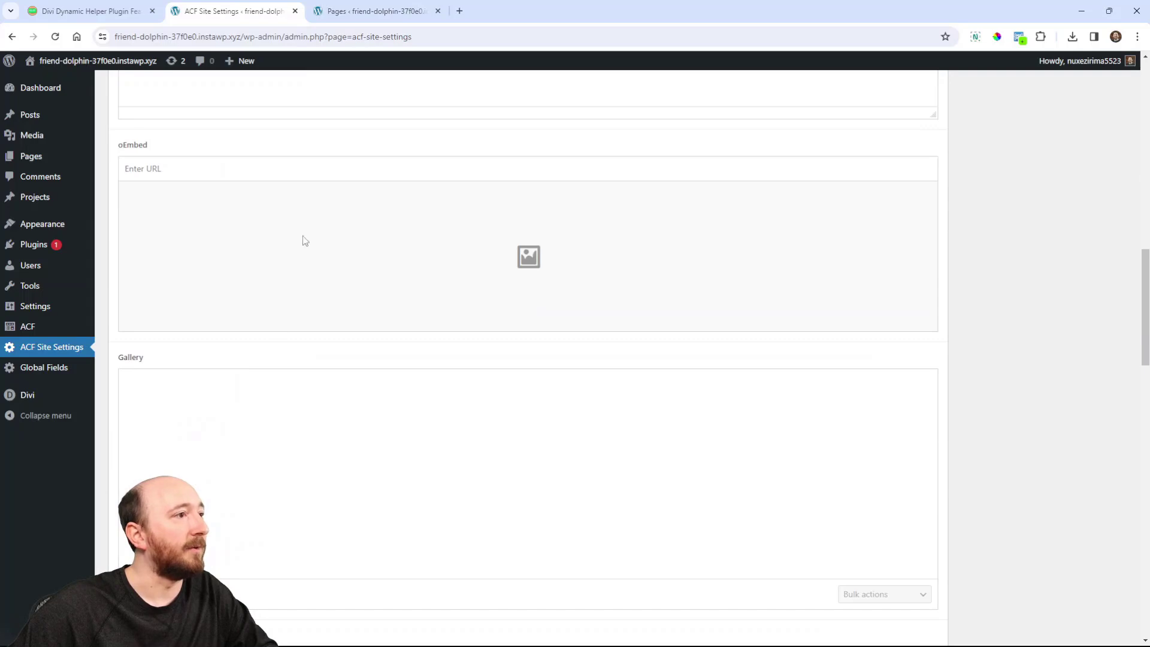
pyautogui.scroll(-4, 256, 222)
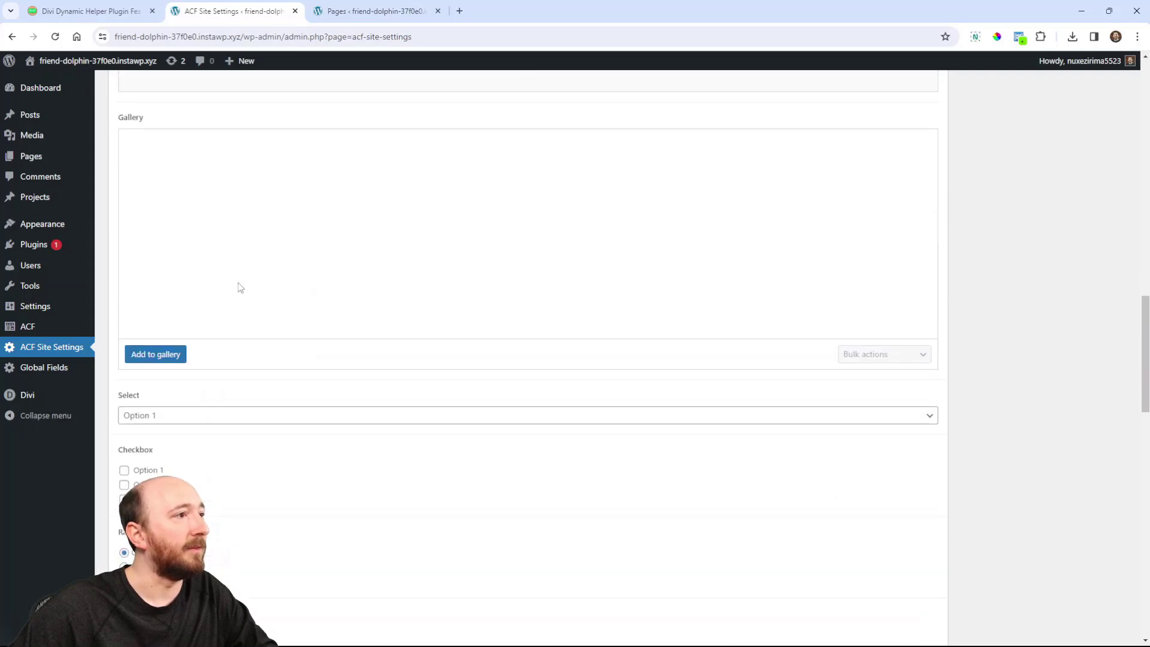
pyautogui.click(153, 359)
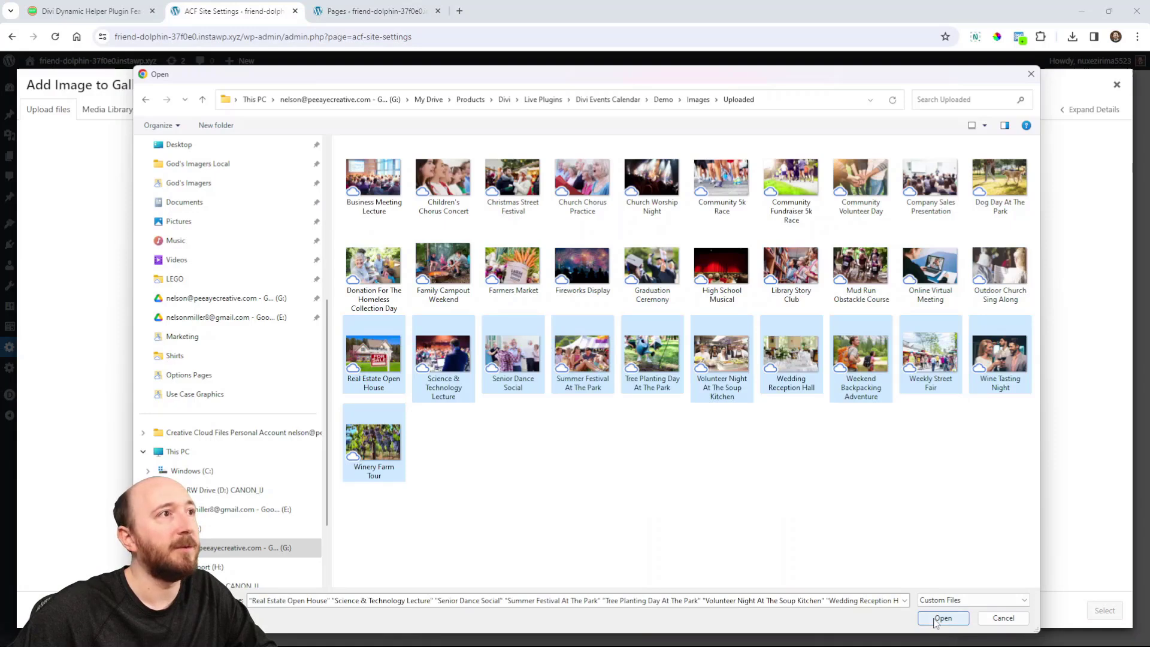
pyautogui.click(942, 617)
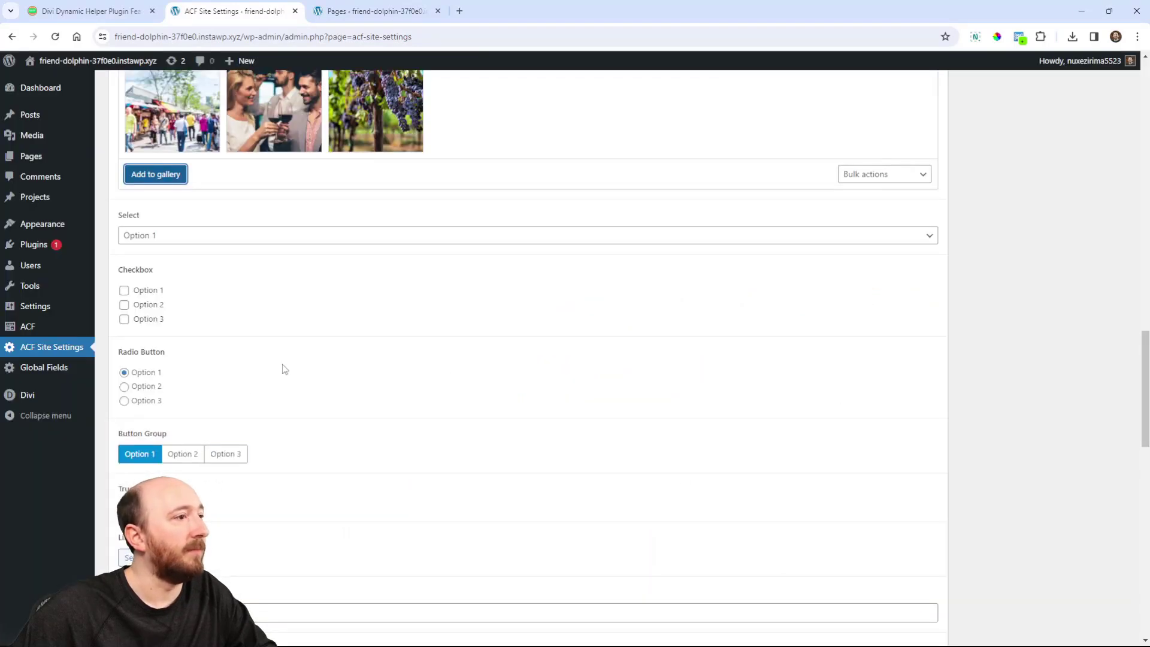
pyautogui.scroll(-1, 382, 473)
pyautogui.scroll(-5, 356, 381)
pyautogui.scroll(20, 429, 465)
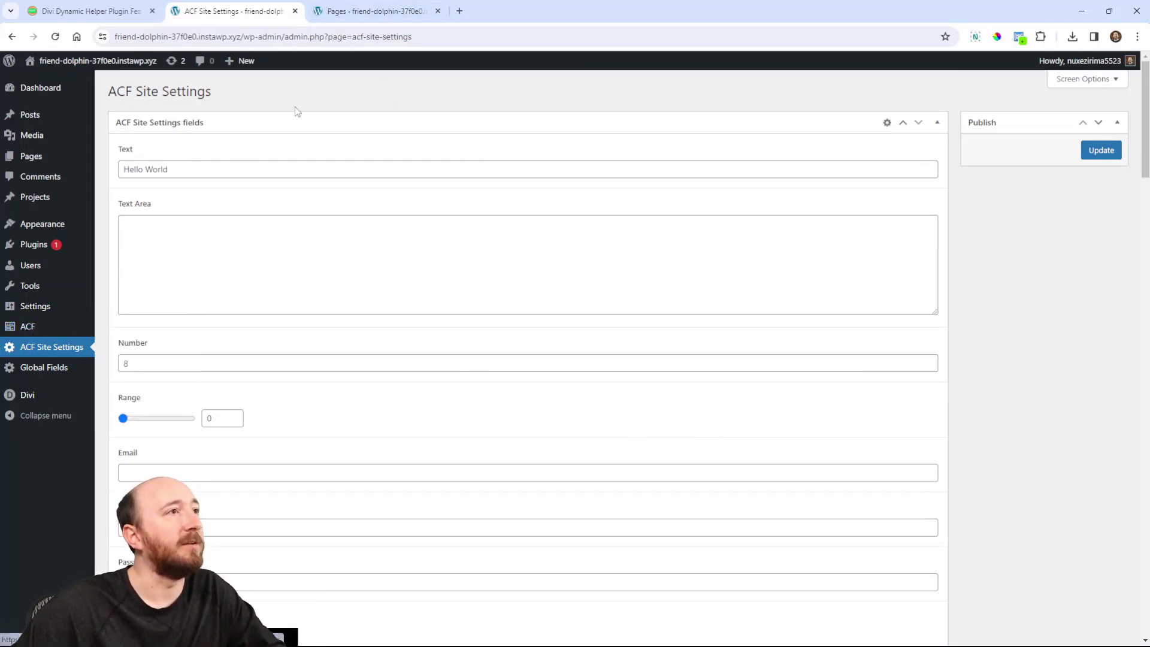
# - Open Sample Page for editing with Divi and open the settings of its text module
pyautogui.click(366, 8)
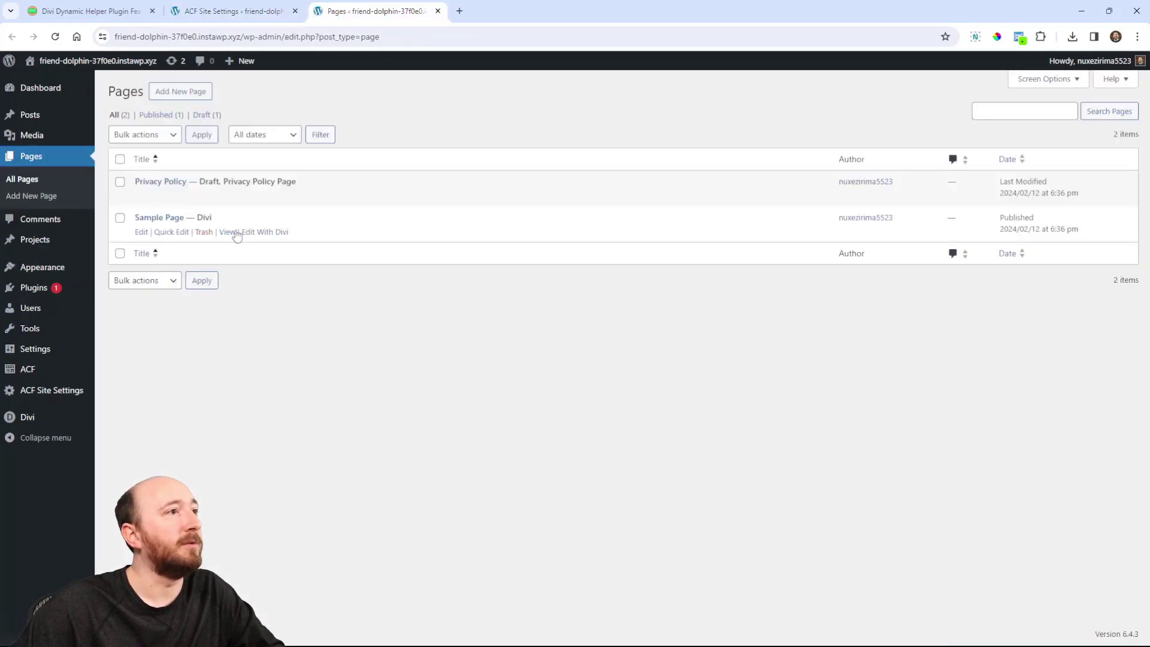
pyautogui.click(264, 234)
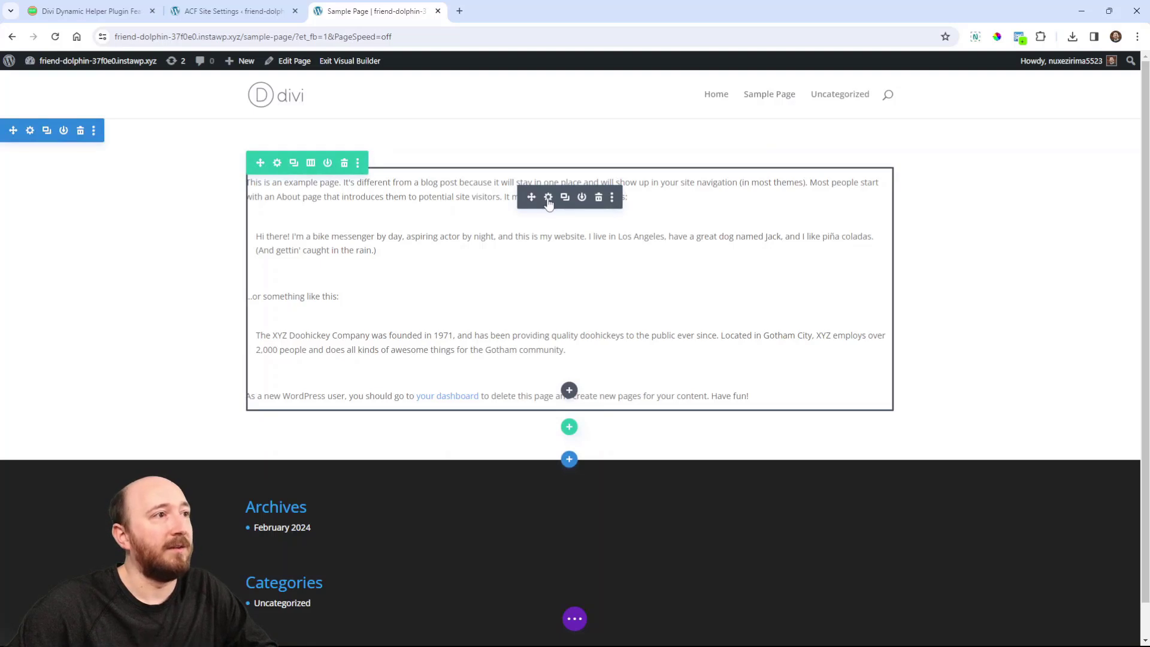
pyautogui.click(548, 199)
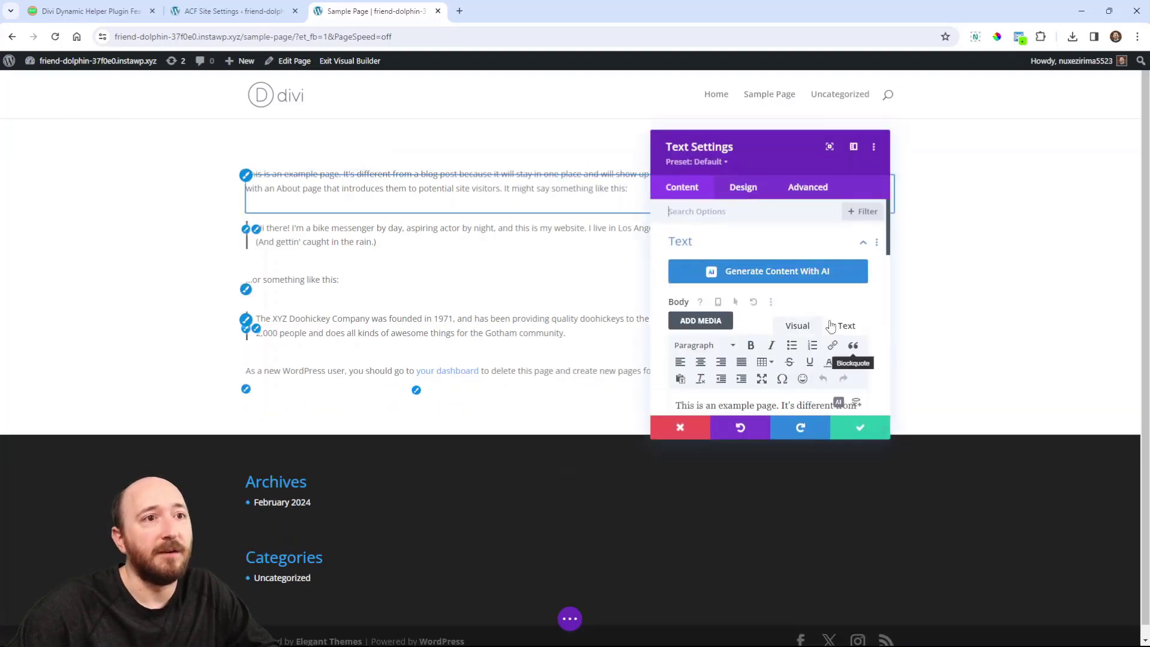
# - Set the text module's body to the dynamic Number field from ACF Site Settings and save the module
pyautogui.scroll(-2, 842, 346)
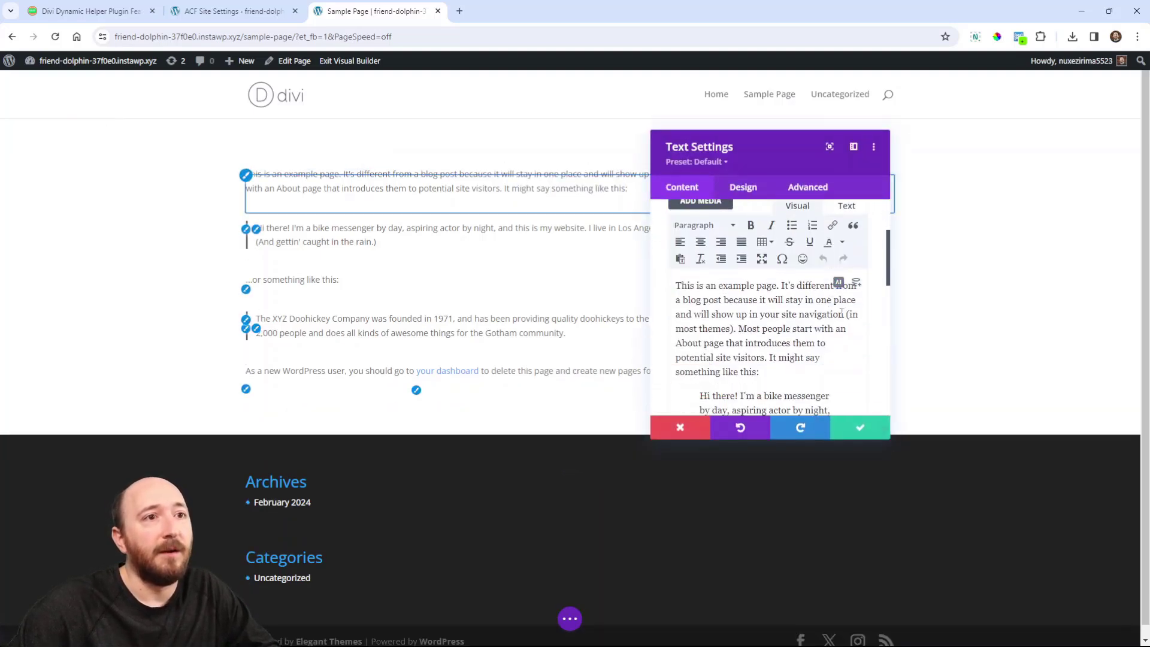
pyautogui.click(856, 284)
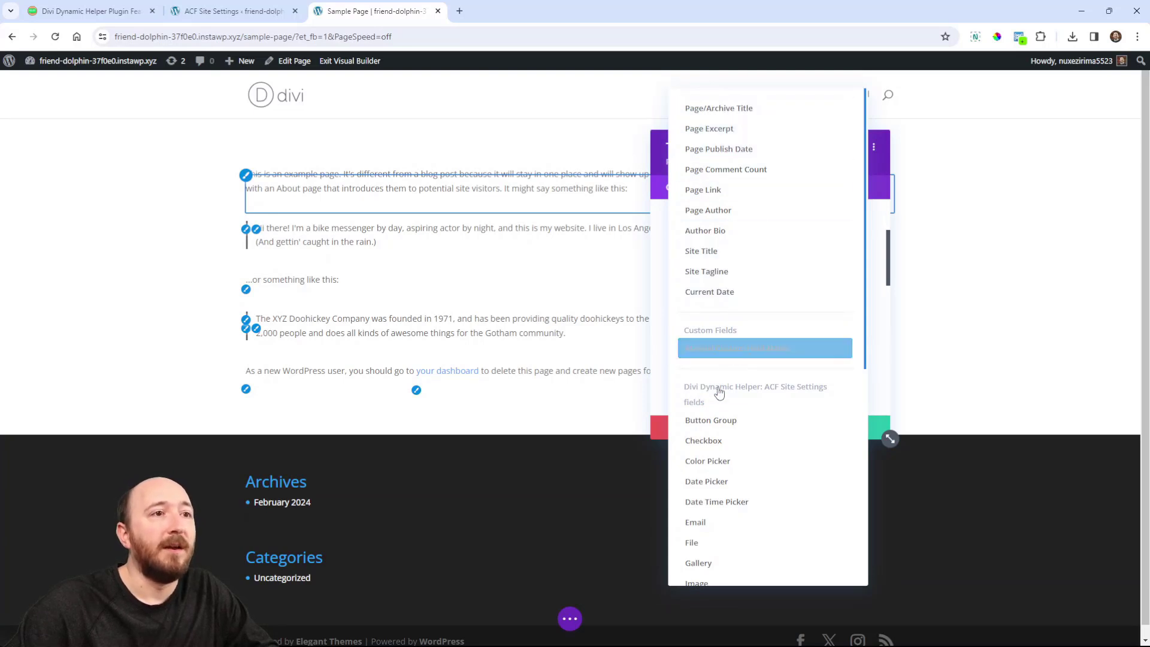
pyautogui.scroll(-3, 742, 406)
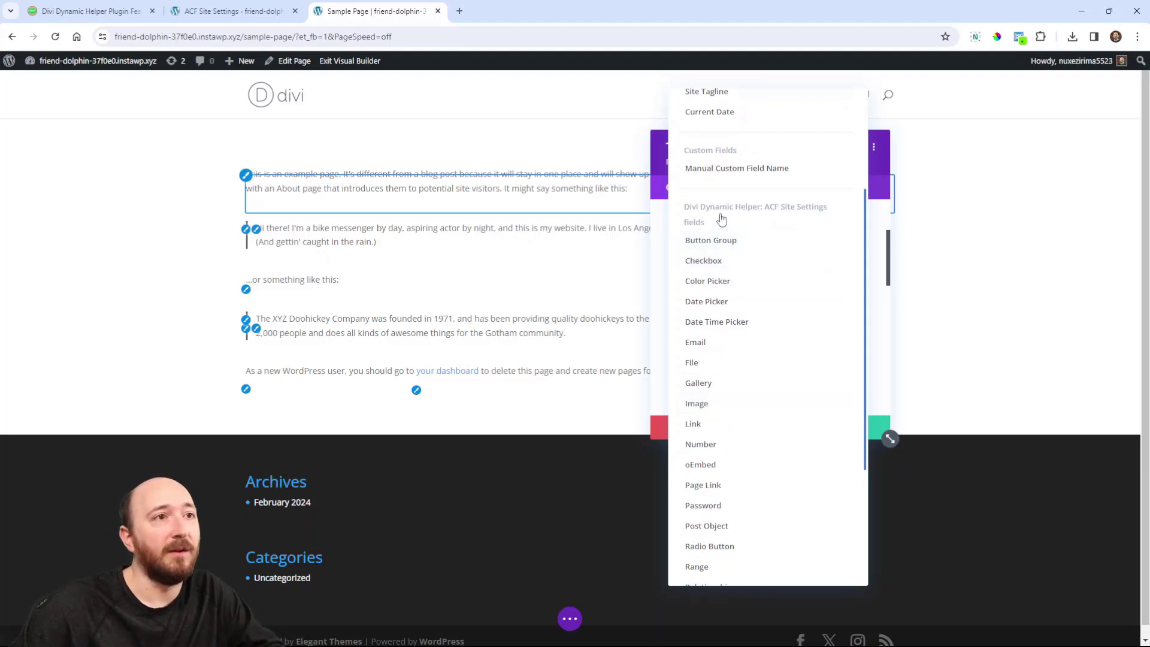
pyautogui.scroll(-2, 742, 472)
pyautogui.scroll(2, 752, 380)
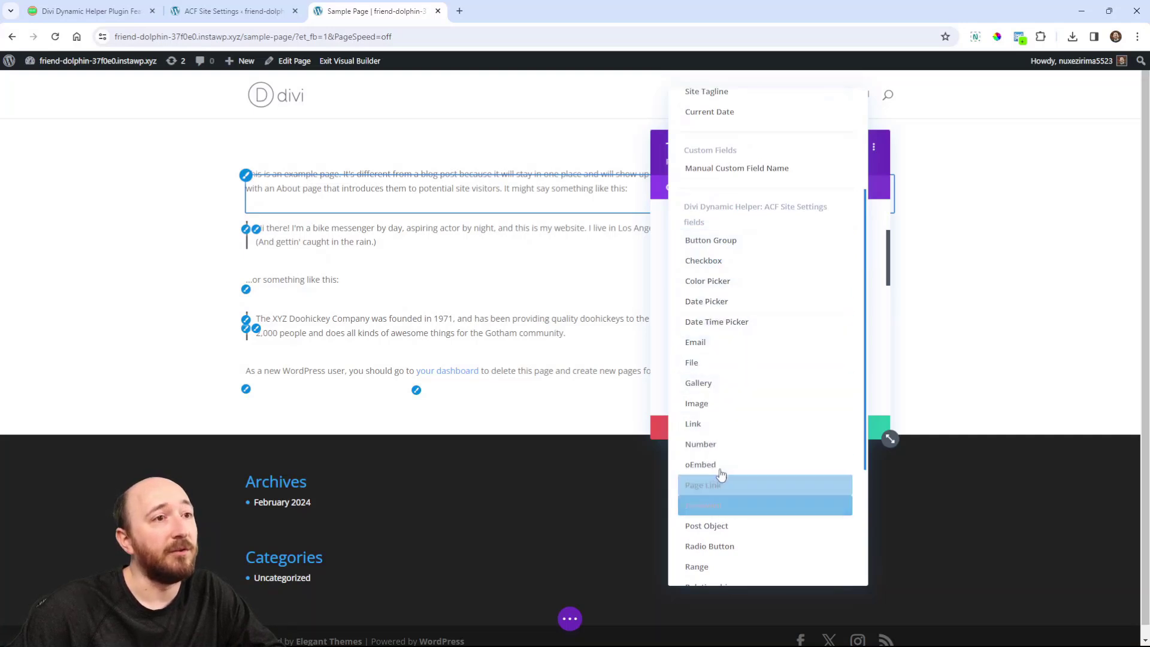
pyautogui.scroll(-1, 727, 380)
pyautogui.scroll(-7, 726, 380)
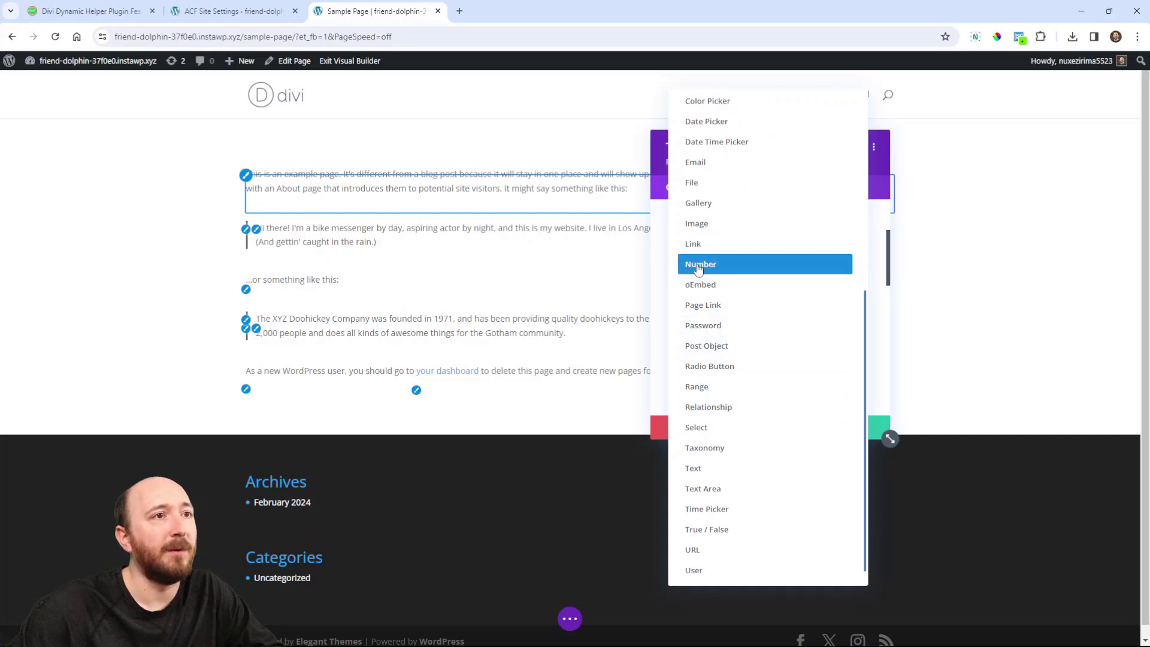
pyautogui.click(698, 267)
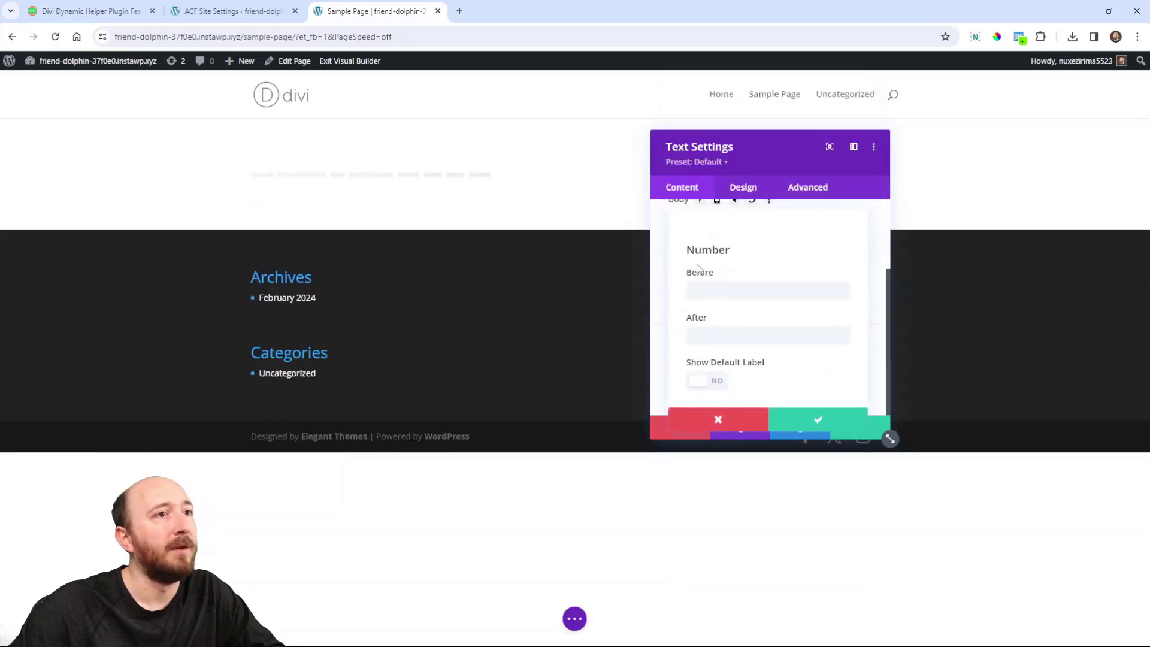
pyautogui.click(818, 421)
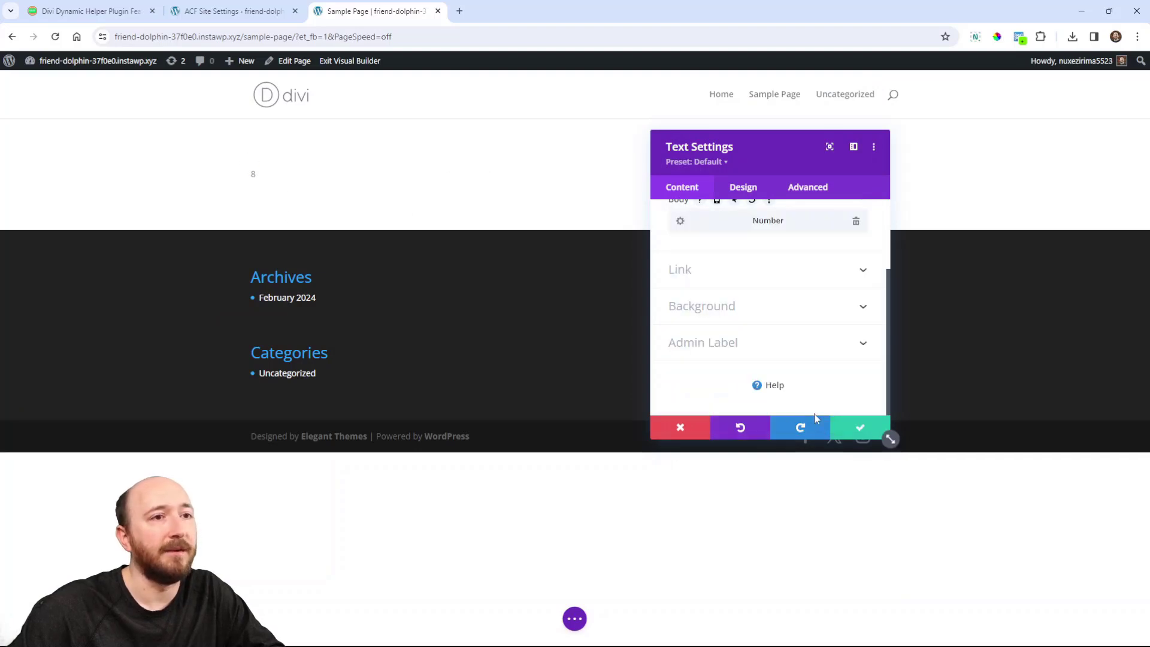
pyautogui.click(860, 427)
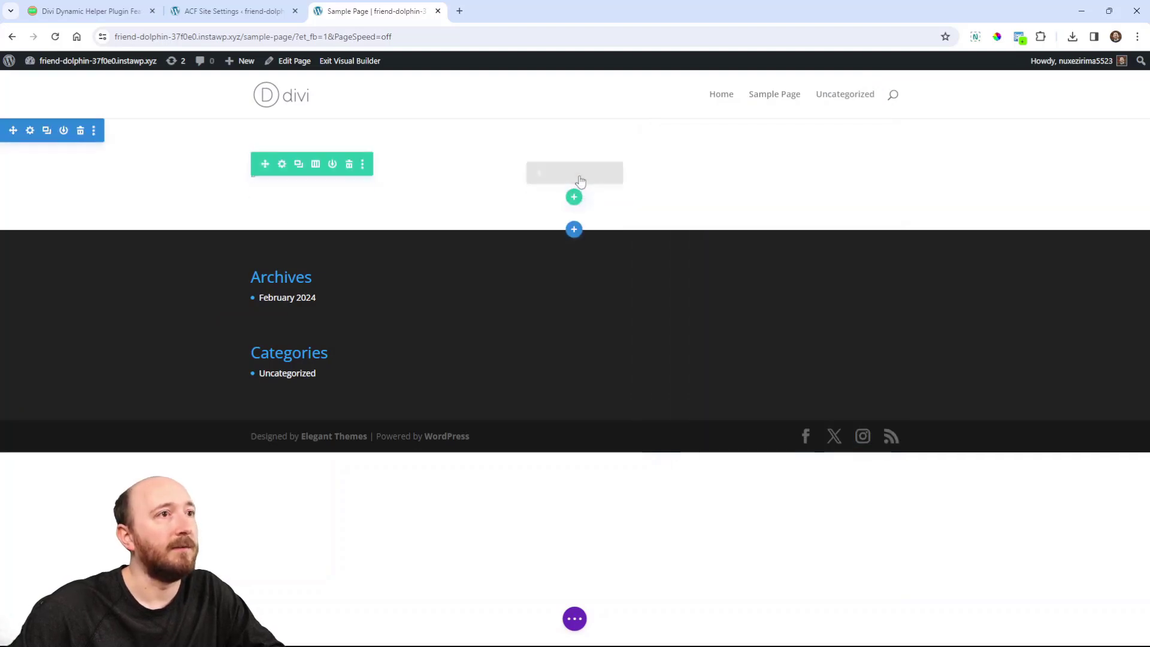
# - Duplicate the Number text module, set the copy's body to the ACF Site Settings Text field and save the module
pyautogui.click(570, 173)
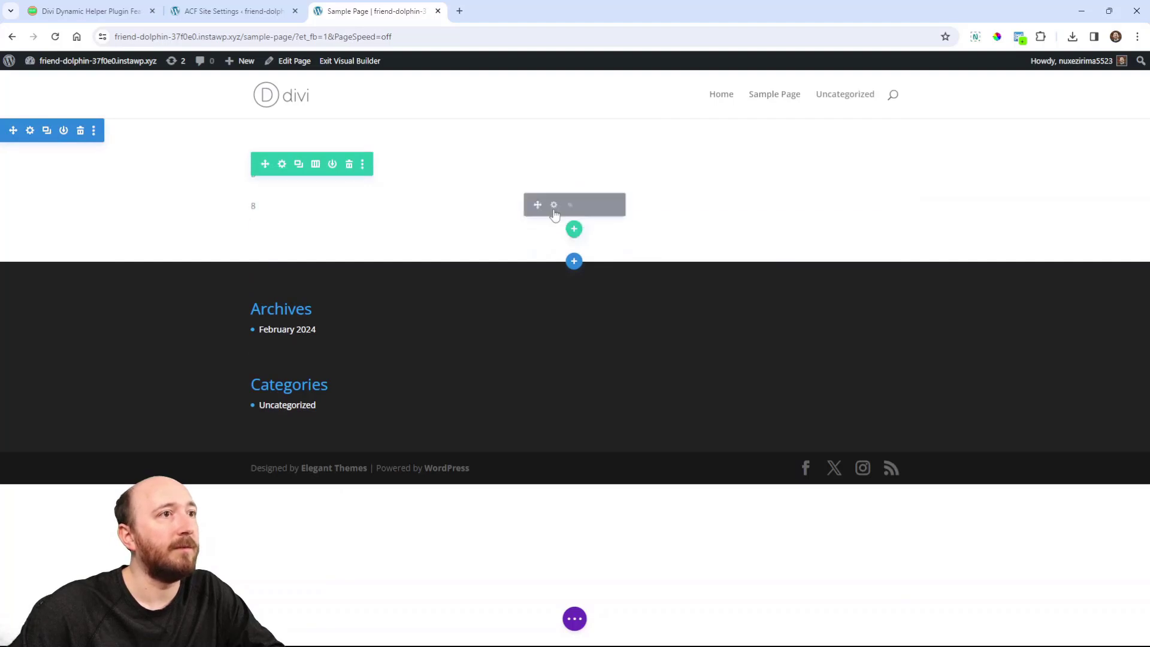
pyautogui.click(553, 206)
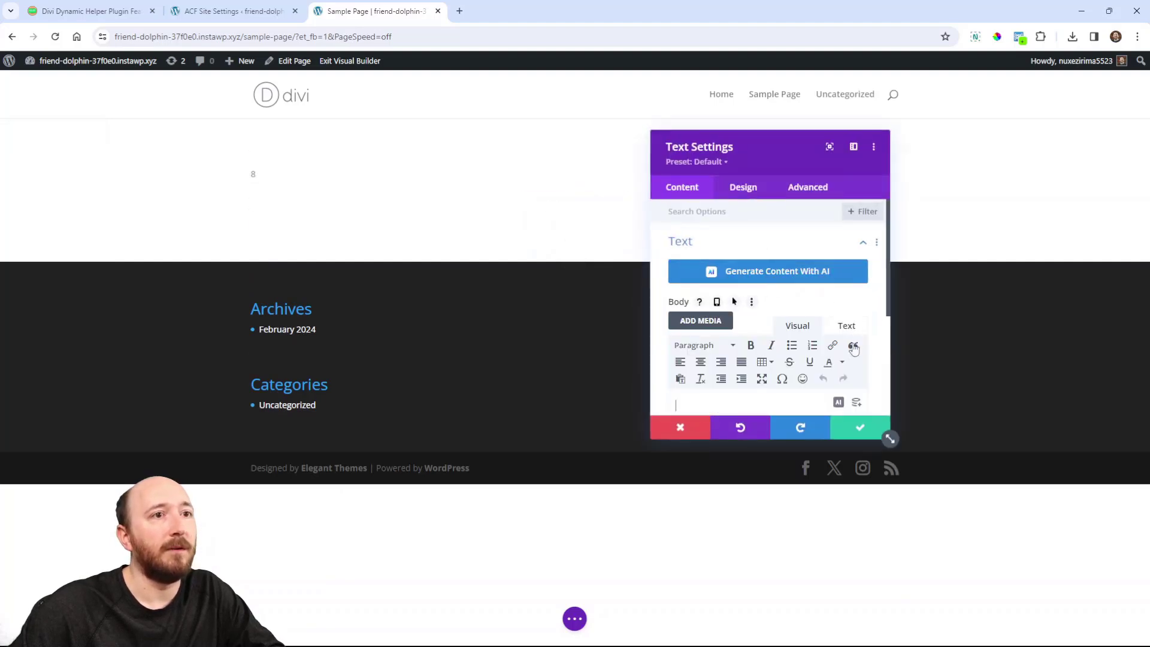
pyautogui.click(855, 403)
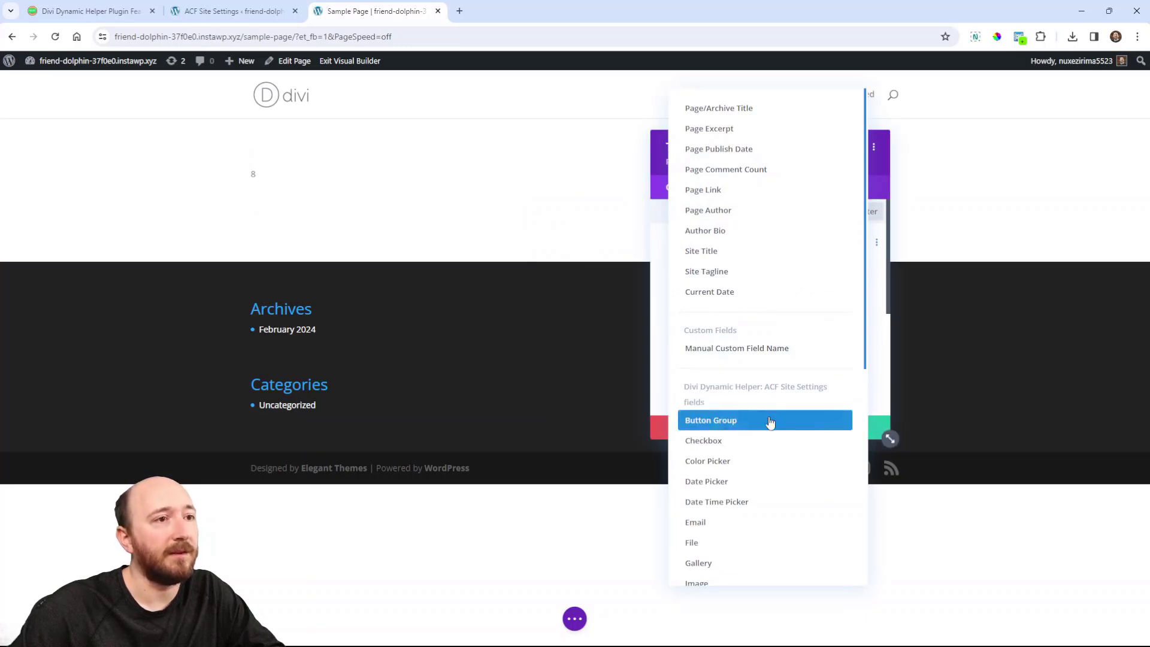
pyautogui.scroll(-4, 770, 422)
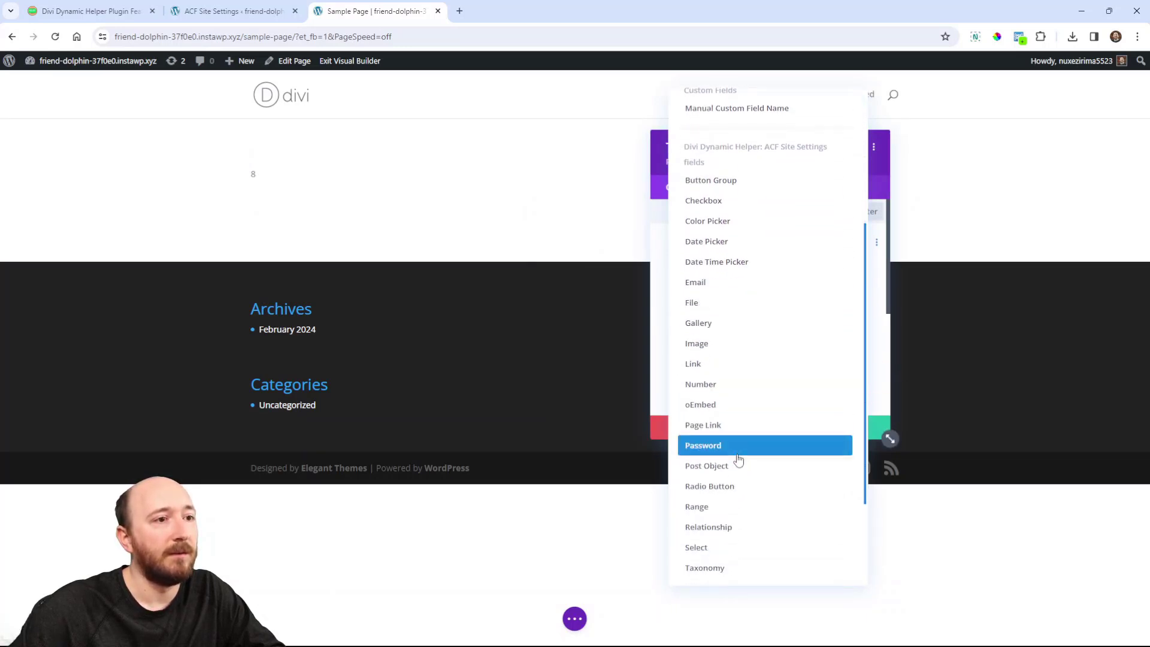
pyautogui.scroll(-2, 738, 459)
pyautogui.click(716, 468)
pyautogui.click(810, 524)
pyautogui.click(857, 427)
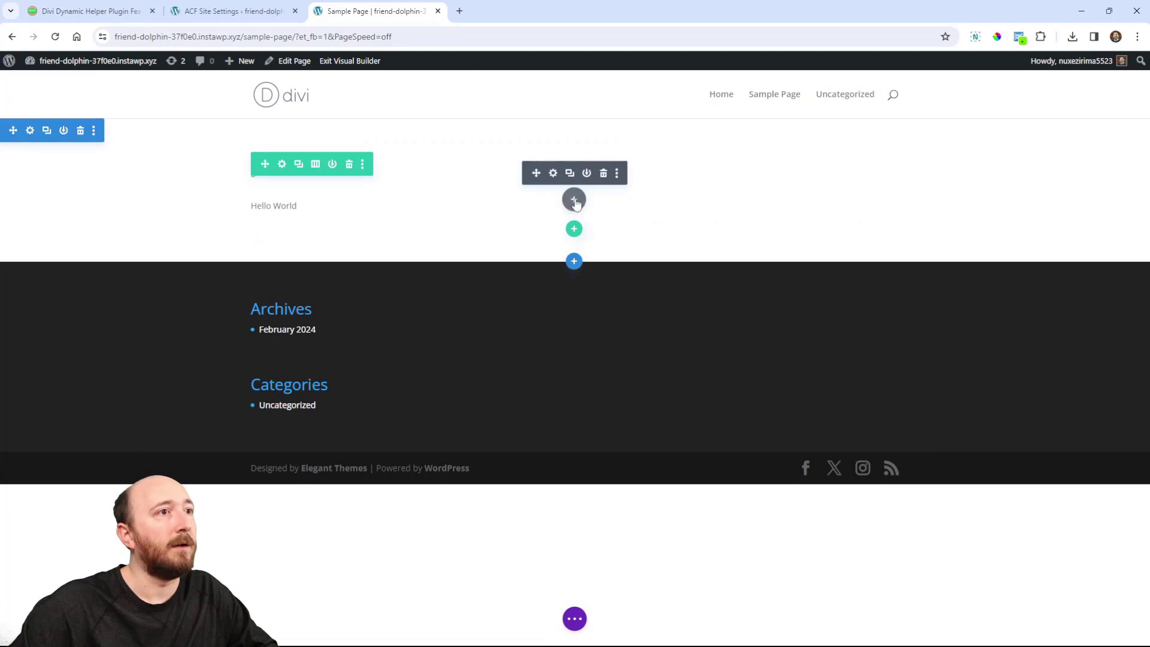
# - Insert an Image module below the Number text, replacing its placeholder with the dynamic ACF Site Settings Image field, and save the module
pyautogui.click(574, 200)
pyautogui.write('im')
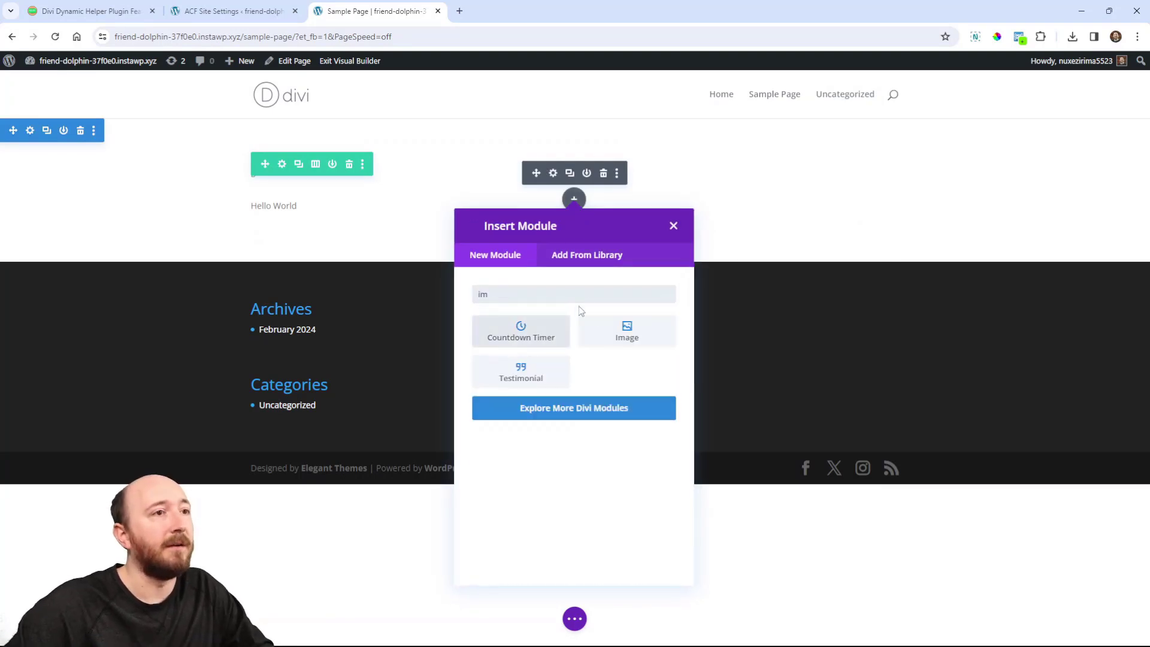
pyautogui.click(614, 332)
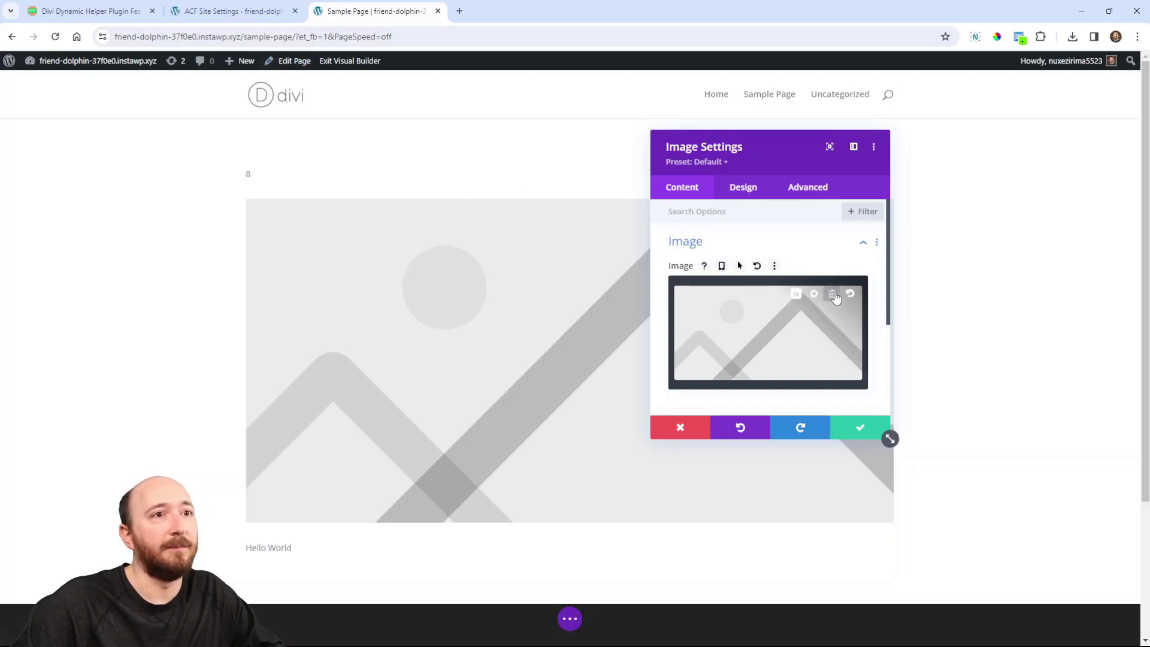
pyautogui.click(832, 294)
pyautogui.click(861, 290)
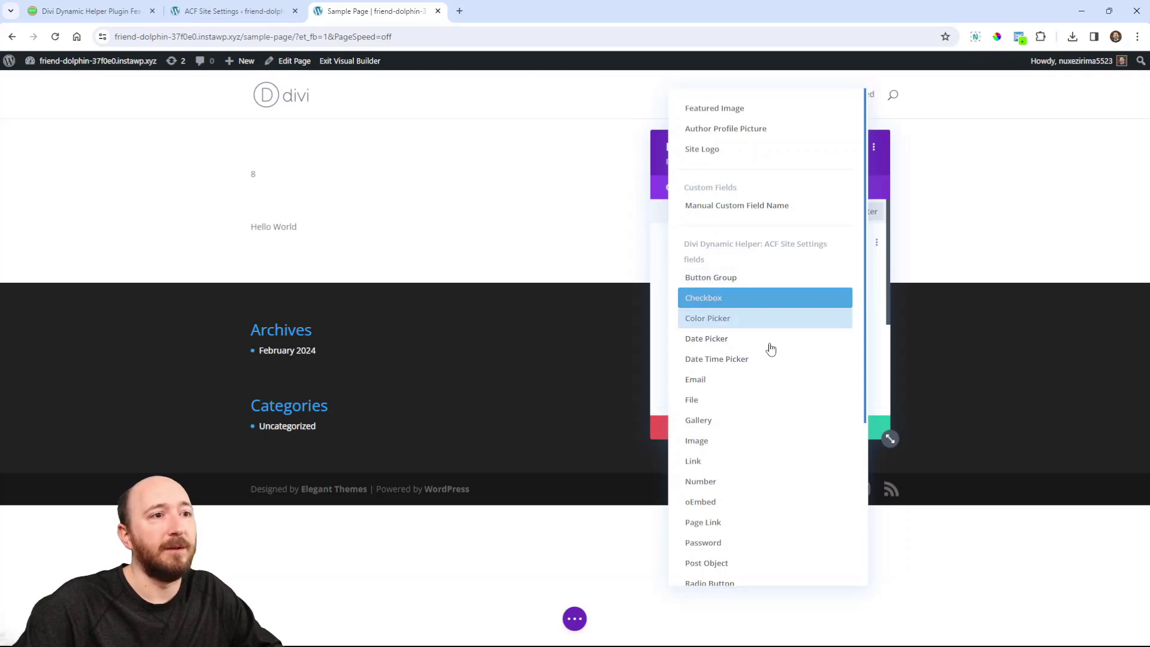
pyautogui.click(711, 442)
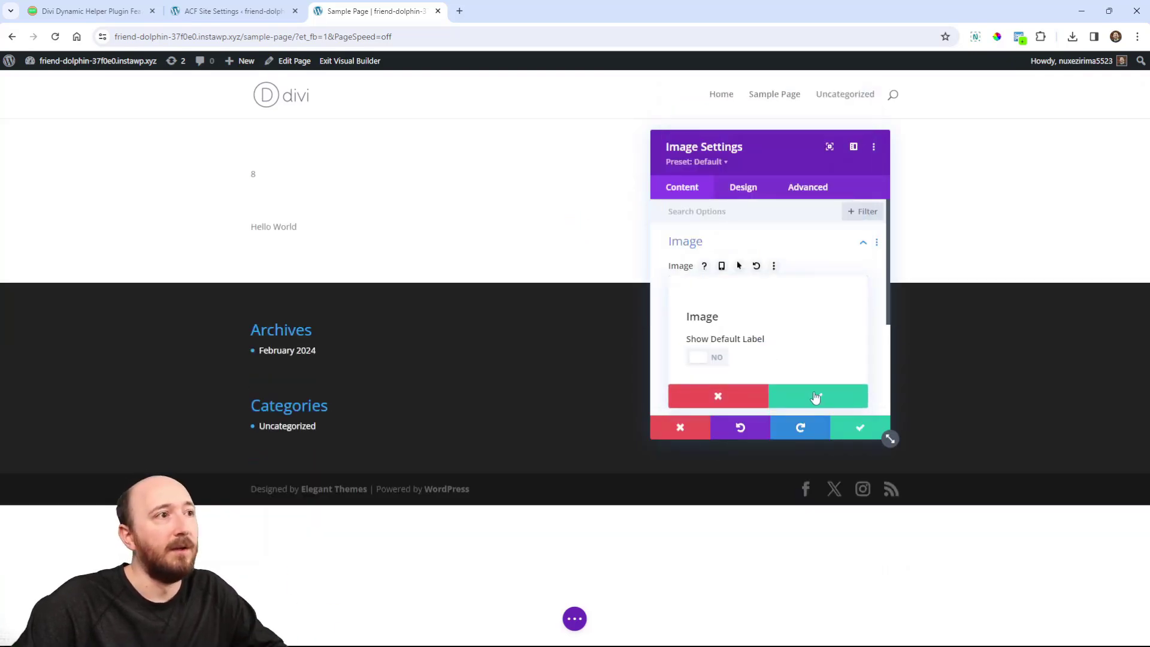
pyautogui.click(823, 396)
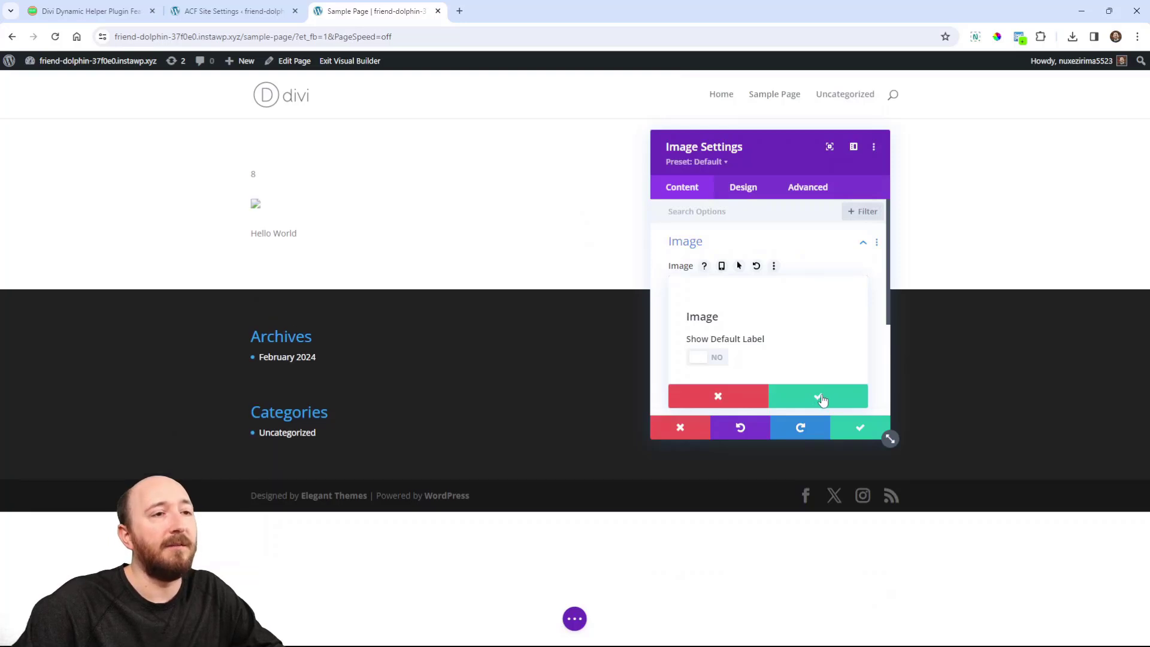
pyautogui.click(860, 427)
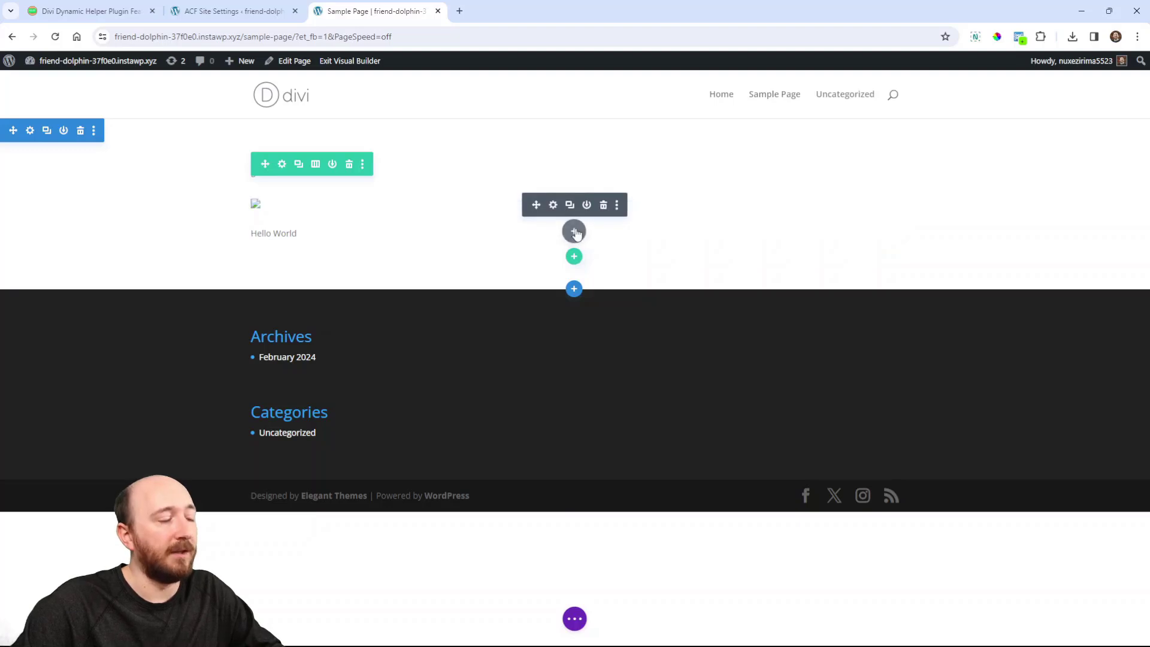
# - Insert a Gallery module below the image, use the ACF Site Settings Gallery field as its images and save the module
pyautogui.click(573, 232)
pyautogui.write('ga')
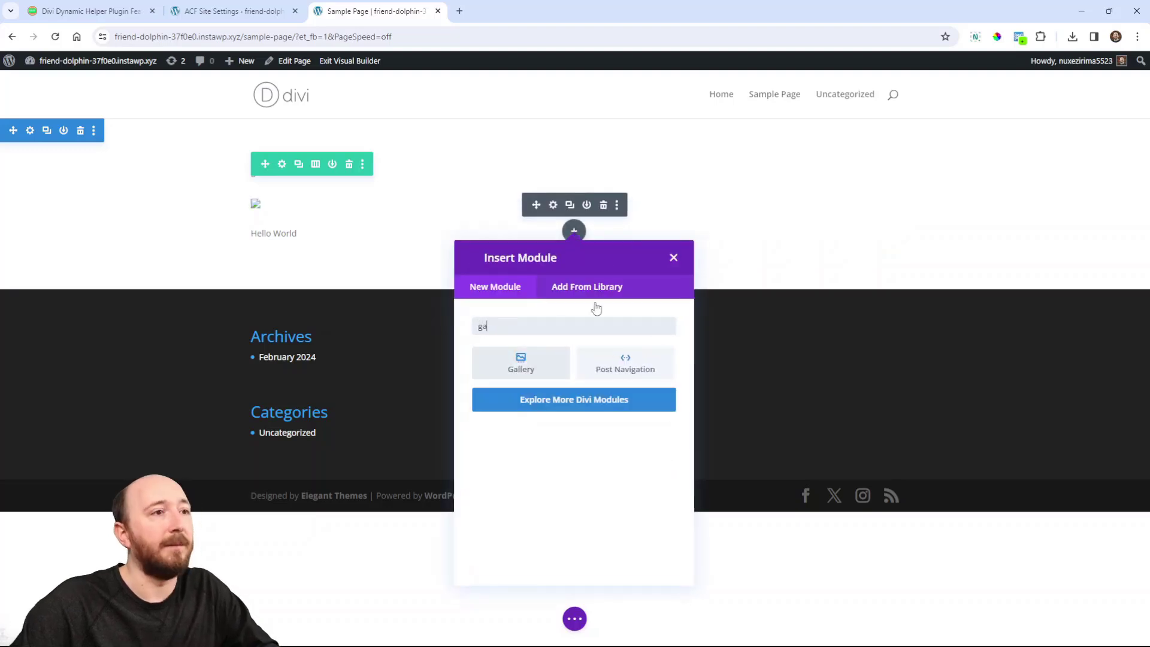
pyautogui.click(521, 363)
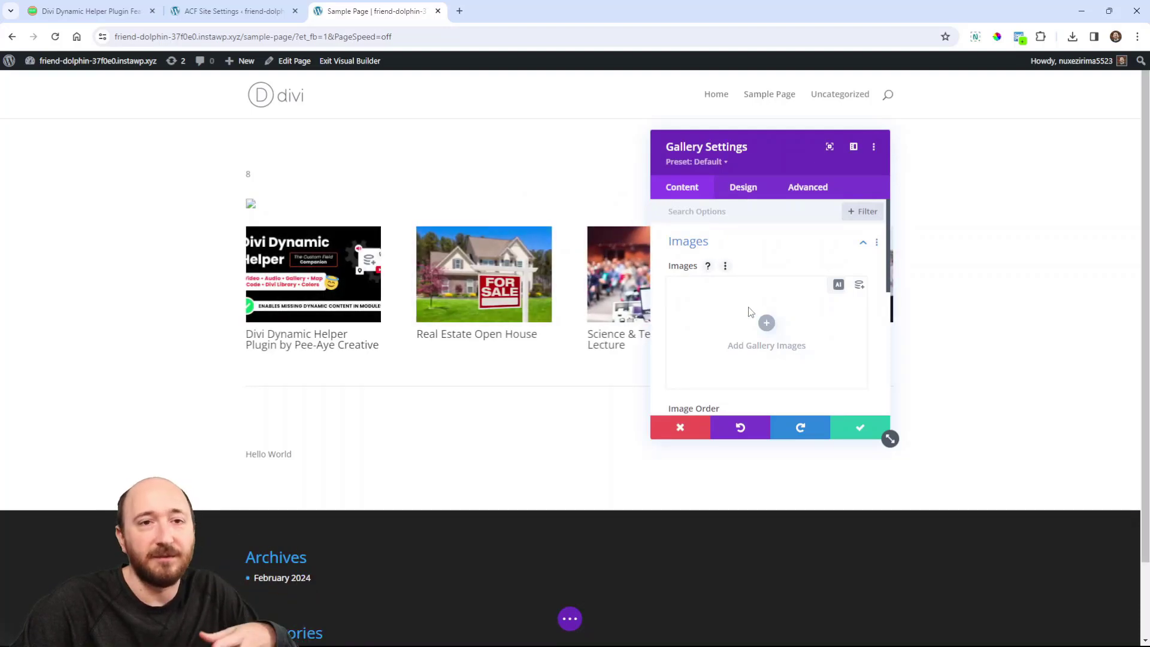
pyautogui.click(859, 289)
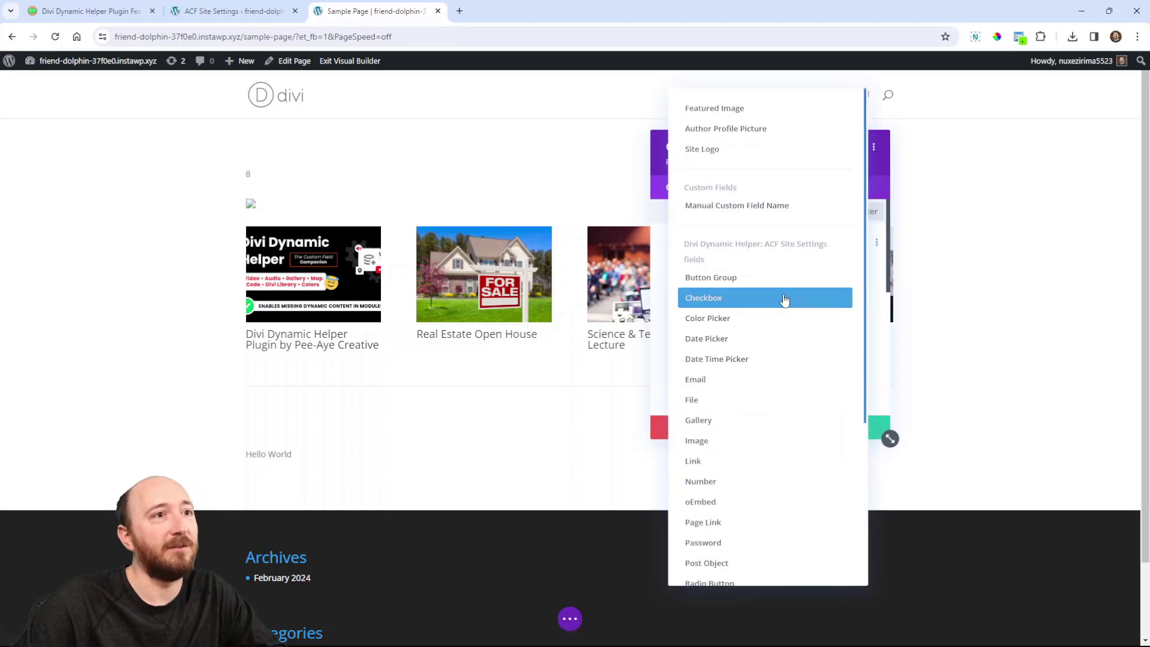
pyautogui.scroll(-2, 765, 305)
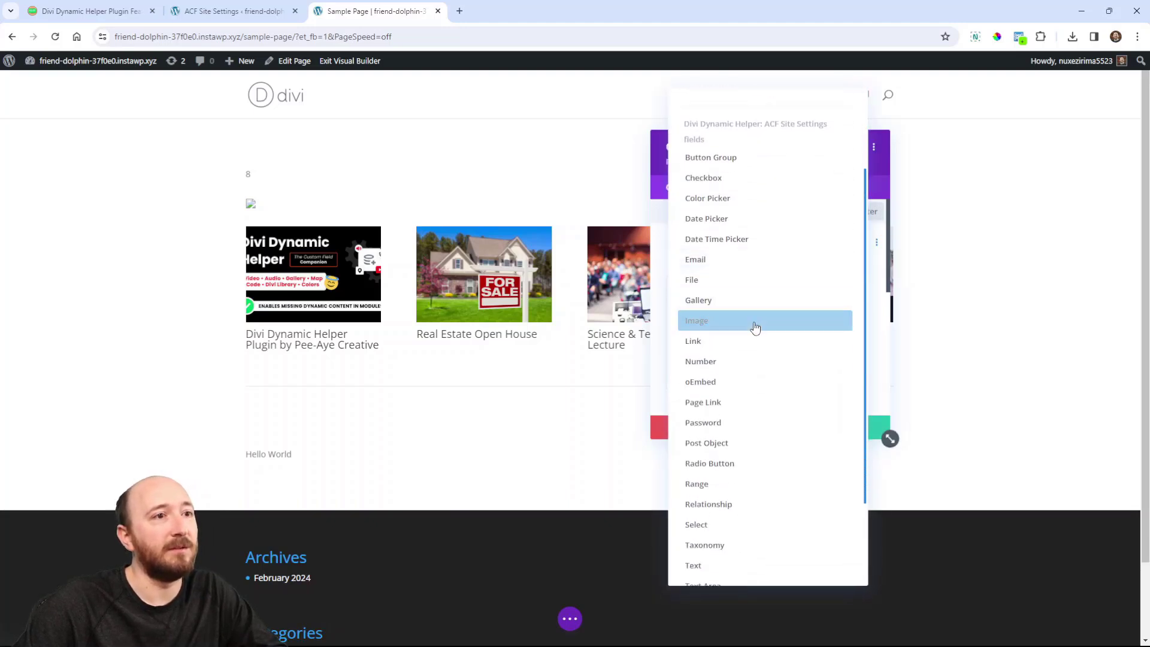
pyautogui.click(711, 300)
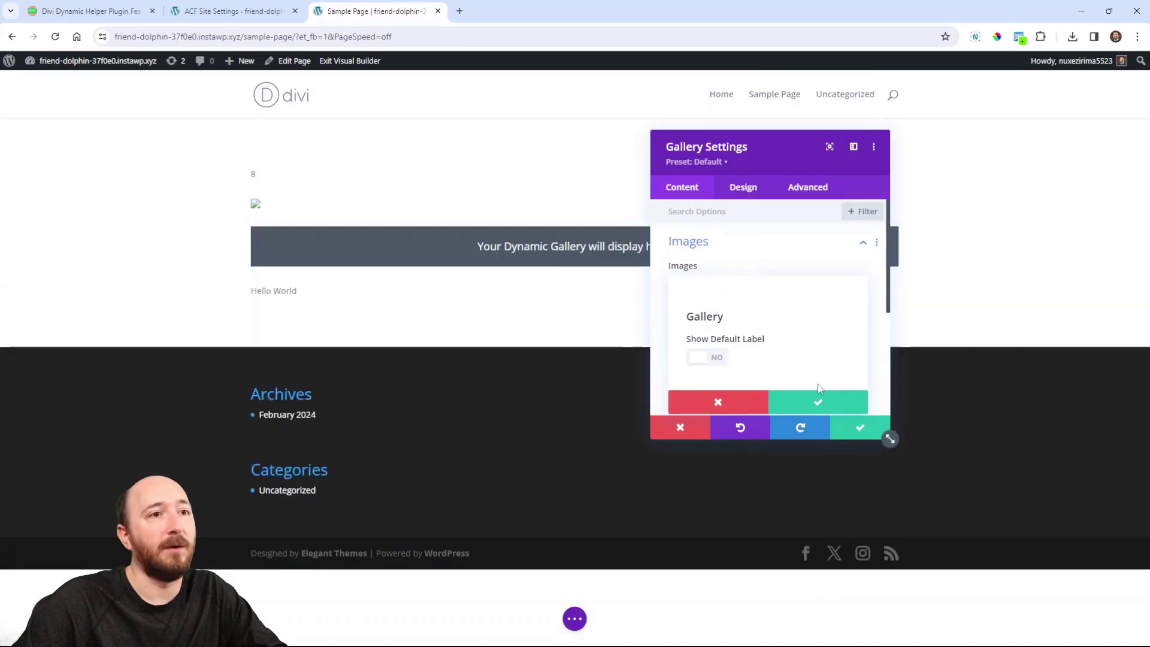
pyautogui.click(818, 403)
pyautogui.click(861, 428)
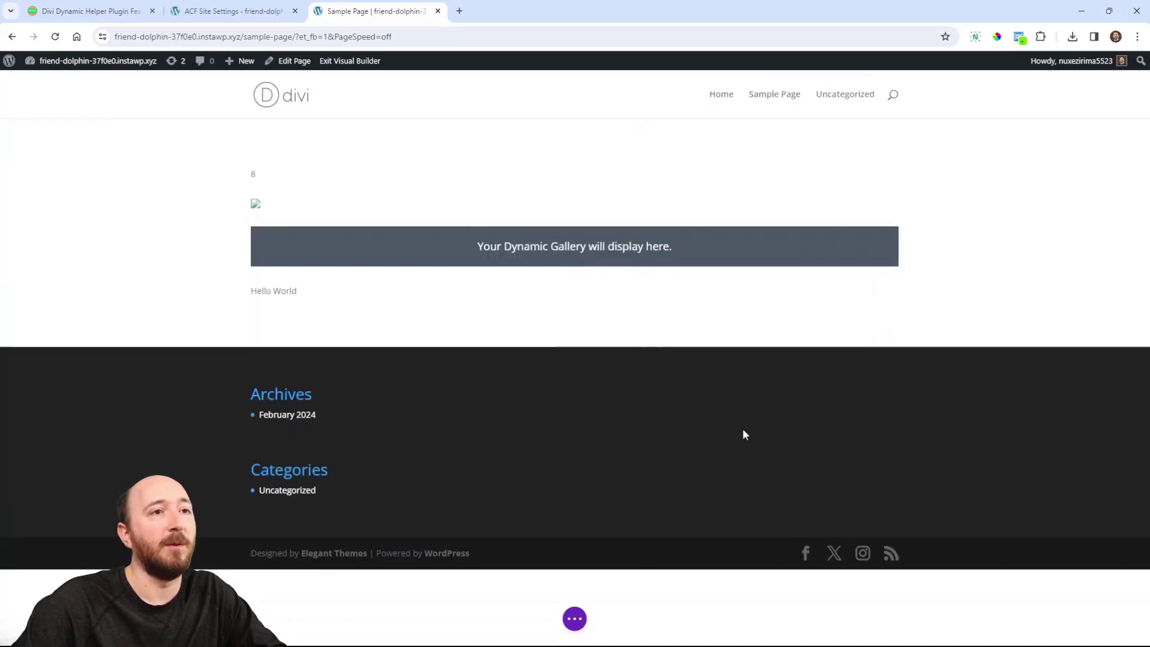
# - Save Sample Page, exit the Visual Builder and check the live modules, including page 2 of the gallery
pyautogui.click(574, 622)
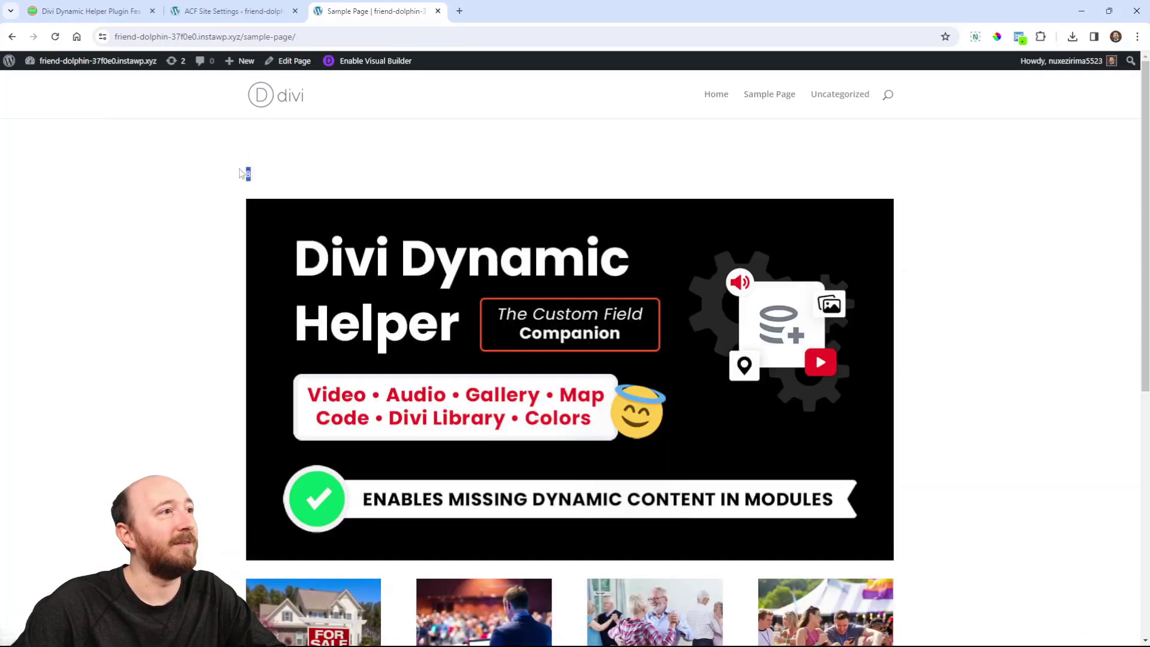
pyautogui.scroll(-5, 555, 334)
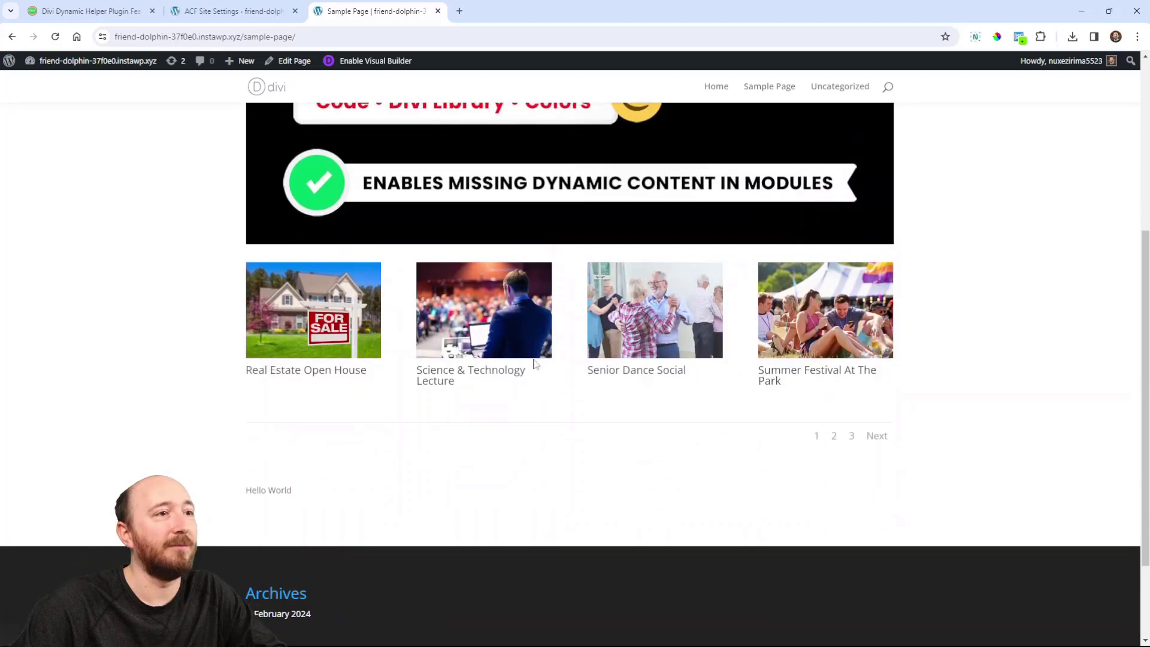
pyautogui.click(835, 439)
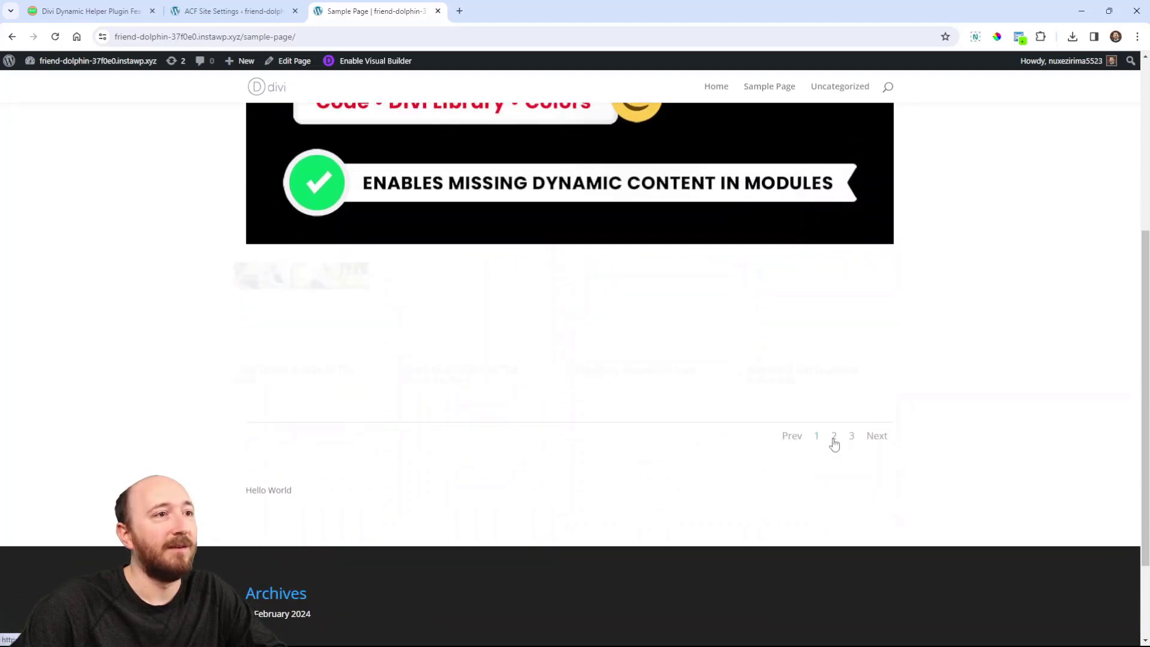
pyautogui.scroll(-2, 835, 327)
pyautogui.doubleClick(269, 368)
pyautogui.click(381, 389)
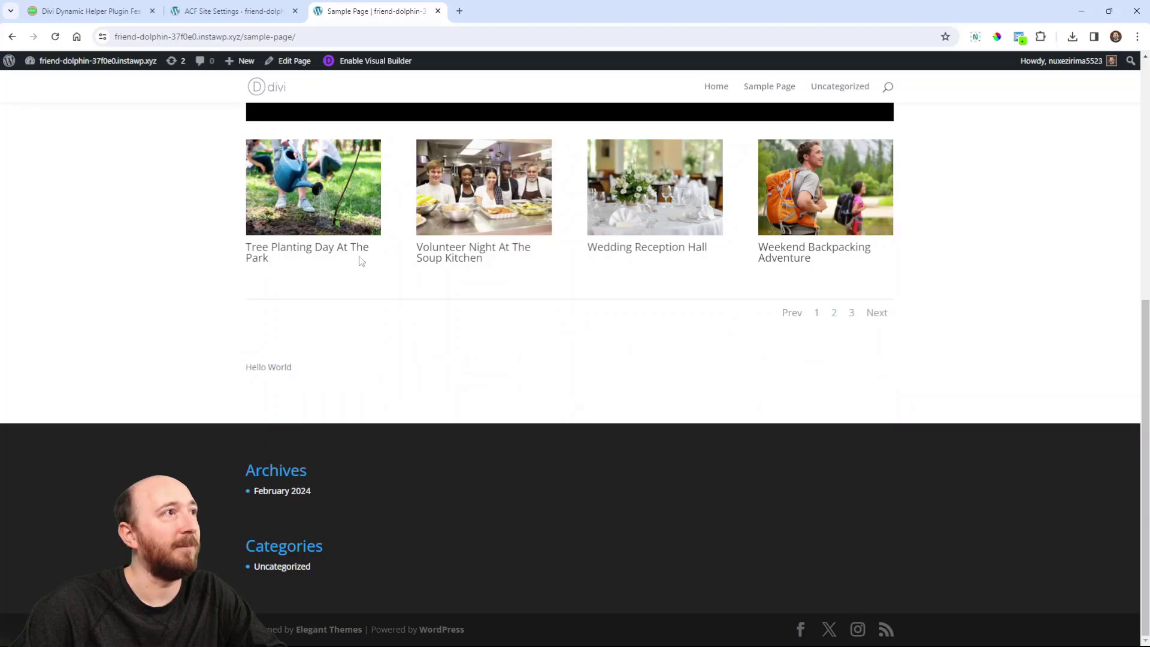
# - Review the image and gallery values on the ACF Site Settings page and compare them with the live Sample Page
pyautogui.click(204, 11)
pyautogui.click(167, 362)
pyautogui.scroll(-5, 303, 383)
pyautogui.scroll(-5, 355, 371)
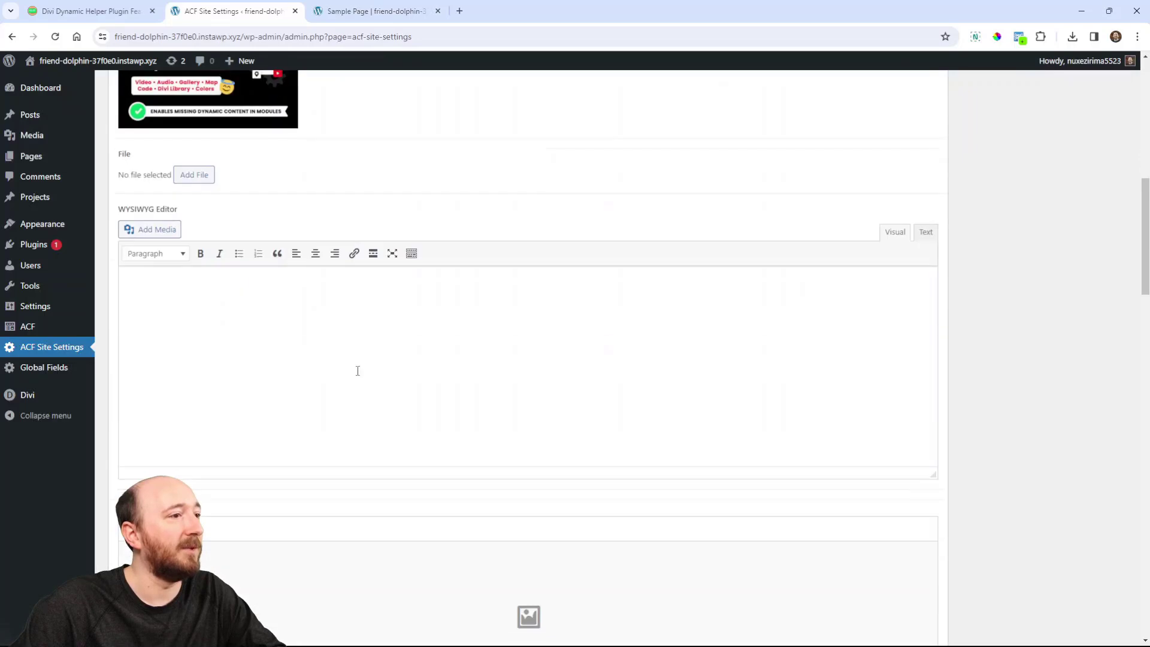
pyautogui.scroll(-9, 356, 371)
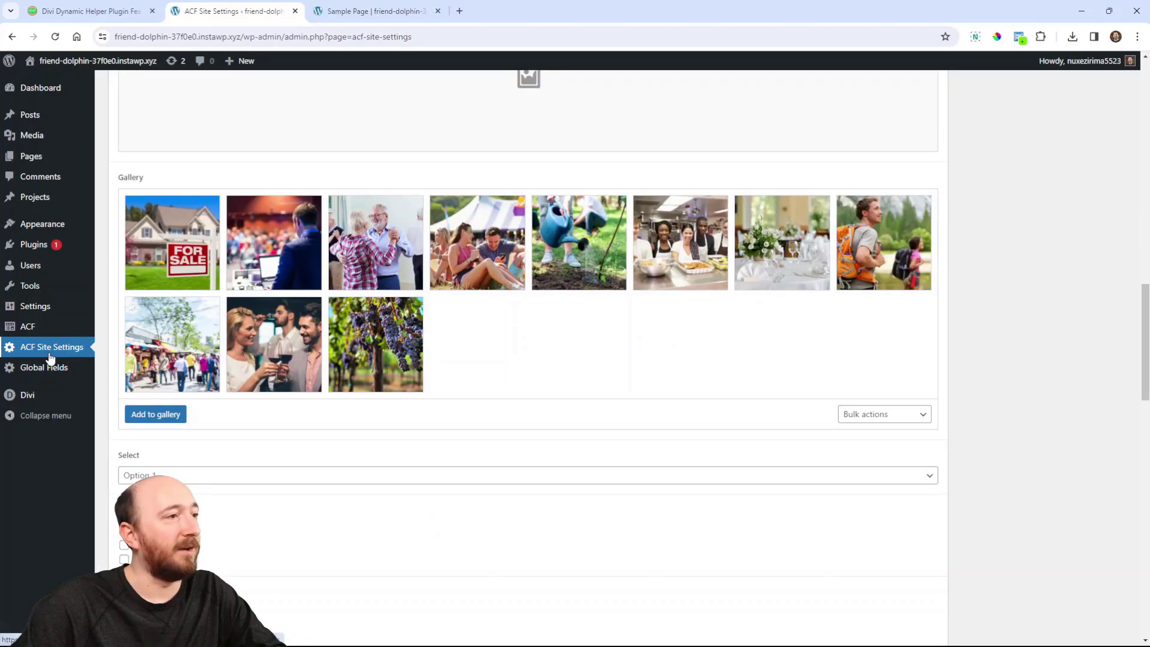
pyautogui.click(376, 11)
pyautogui.scroll(5, 623, 334)
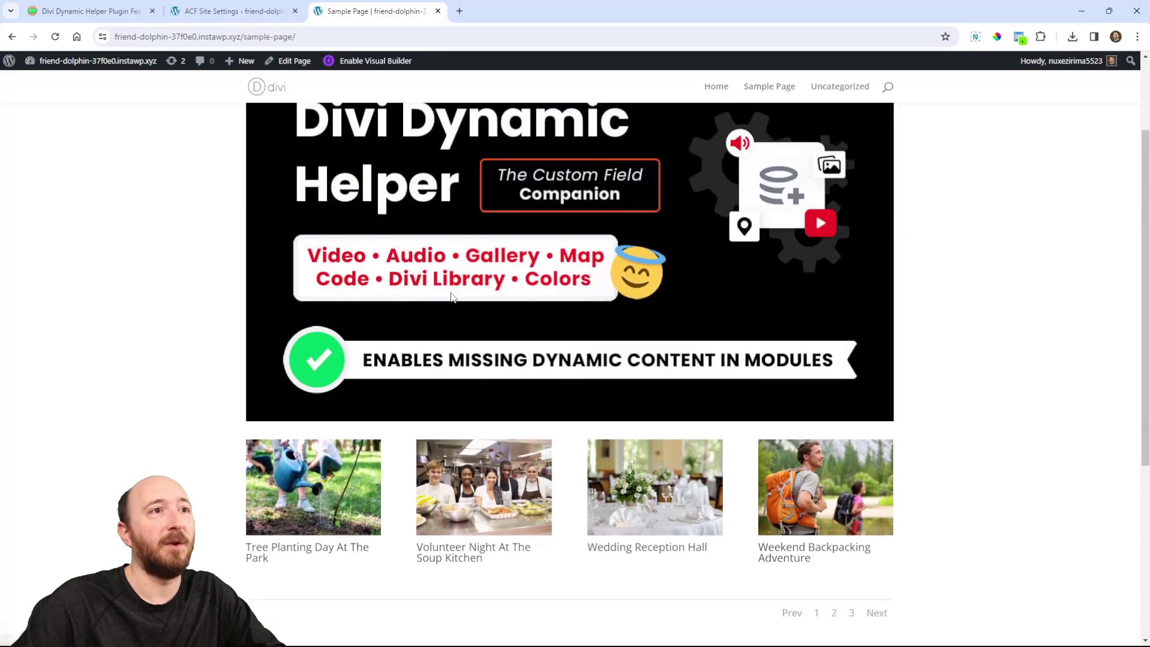
pyautogui.scroll(2, 560, 370)
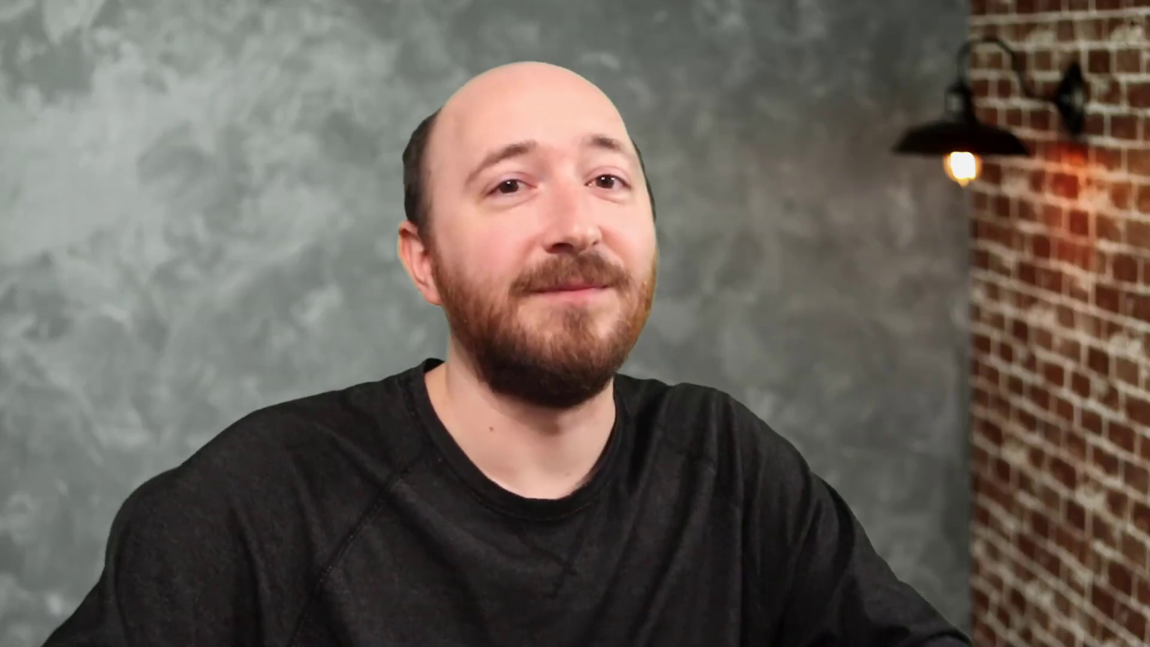